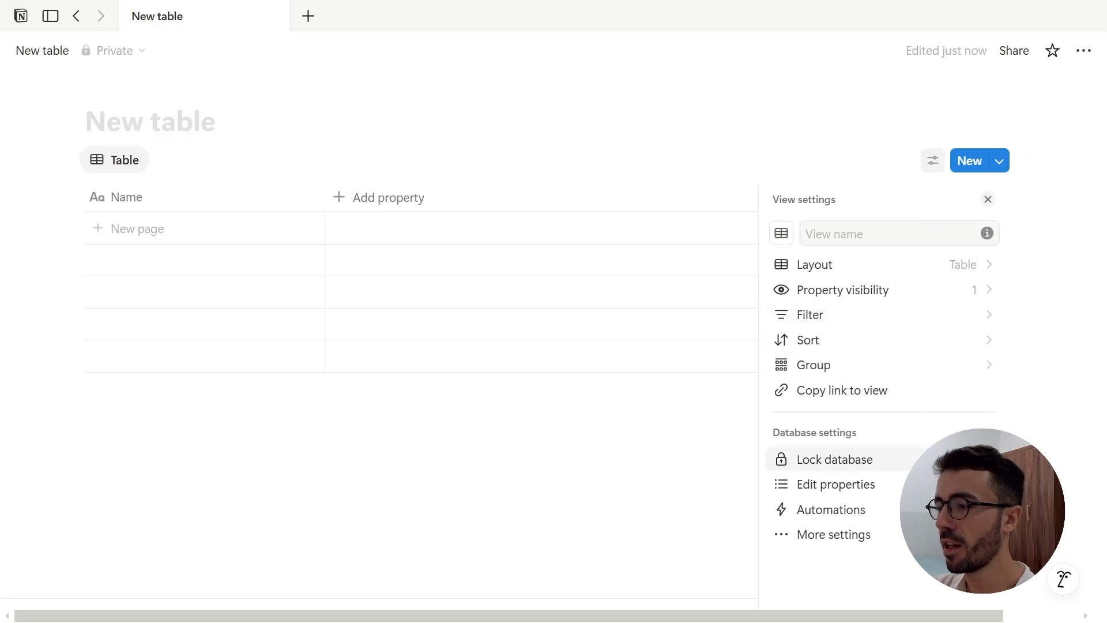
Examine the property types available when creating a new property for the database.
left_click(835, 484)
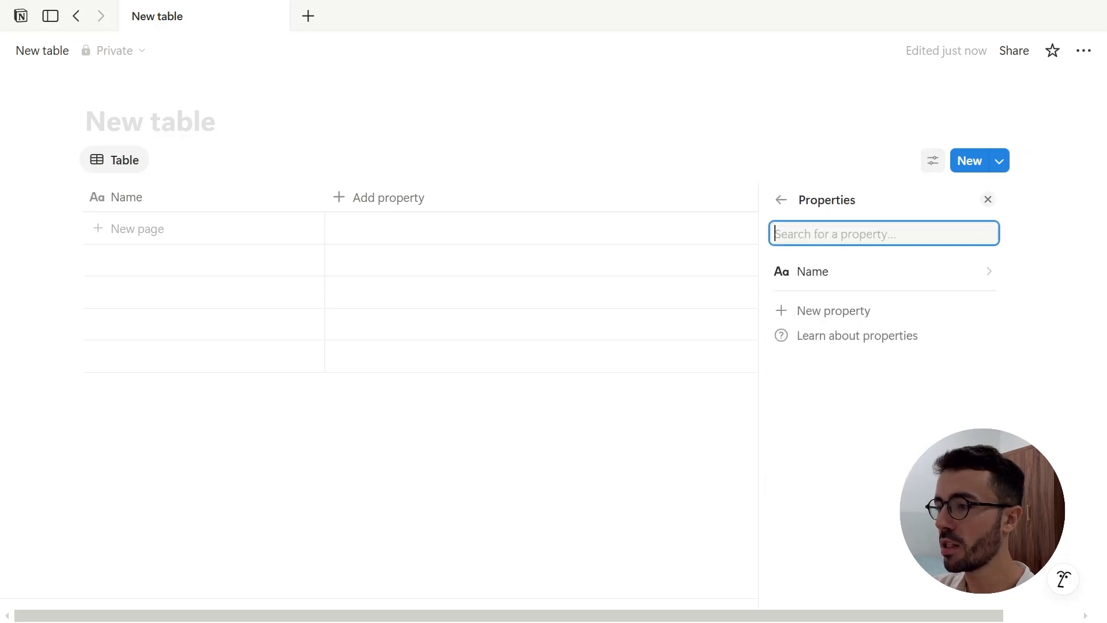
left_click(898, 310)
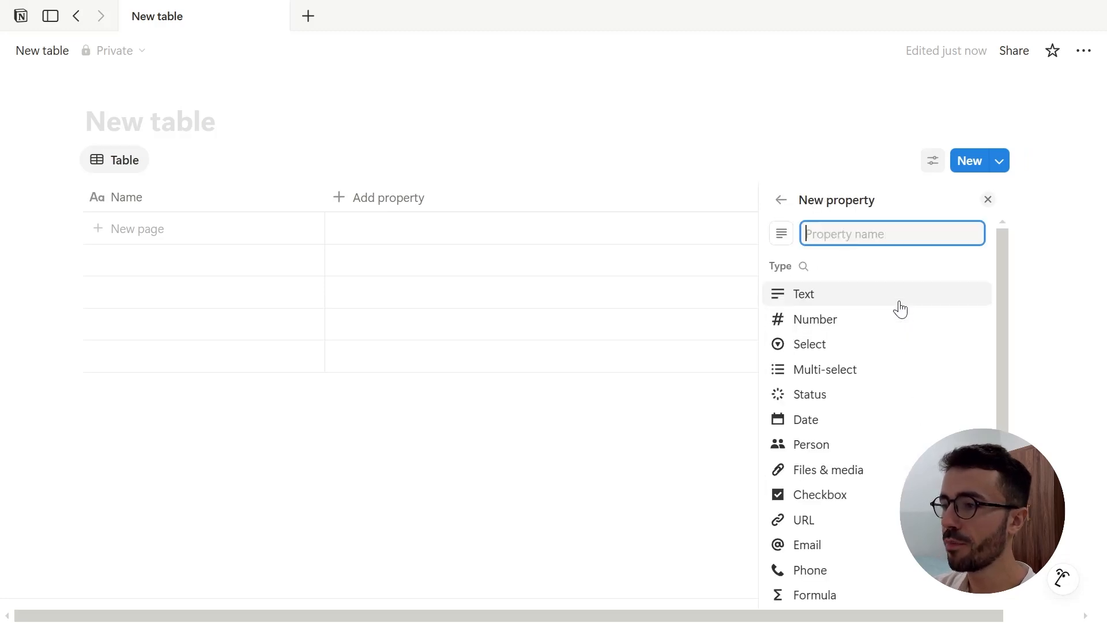
left_click(968, 254)
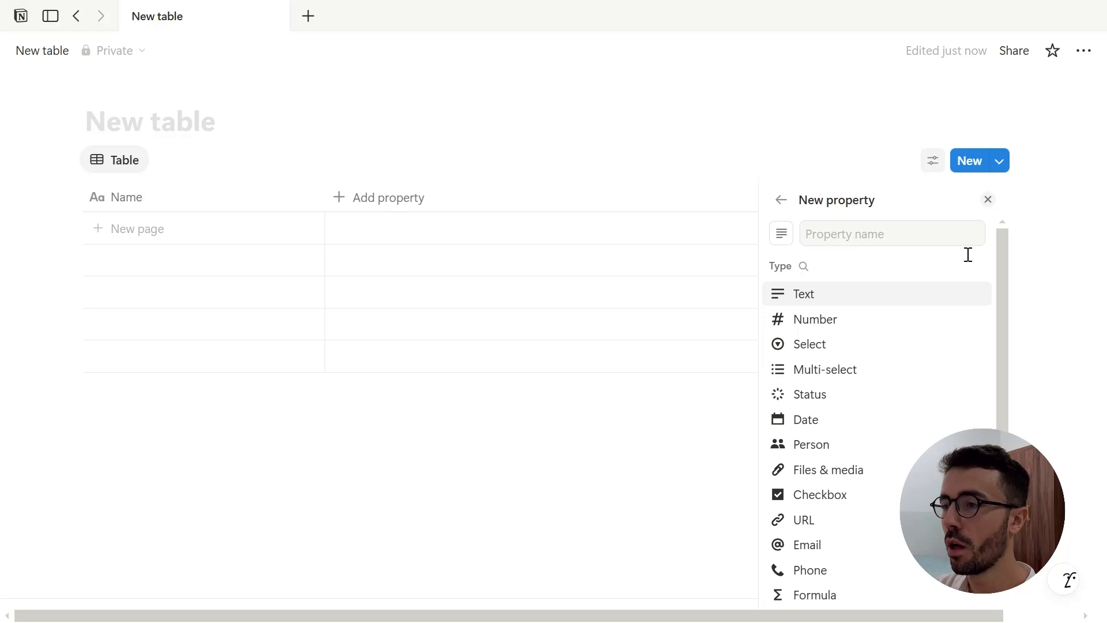
scroll(924, 356, "down", 5)
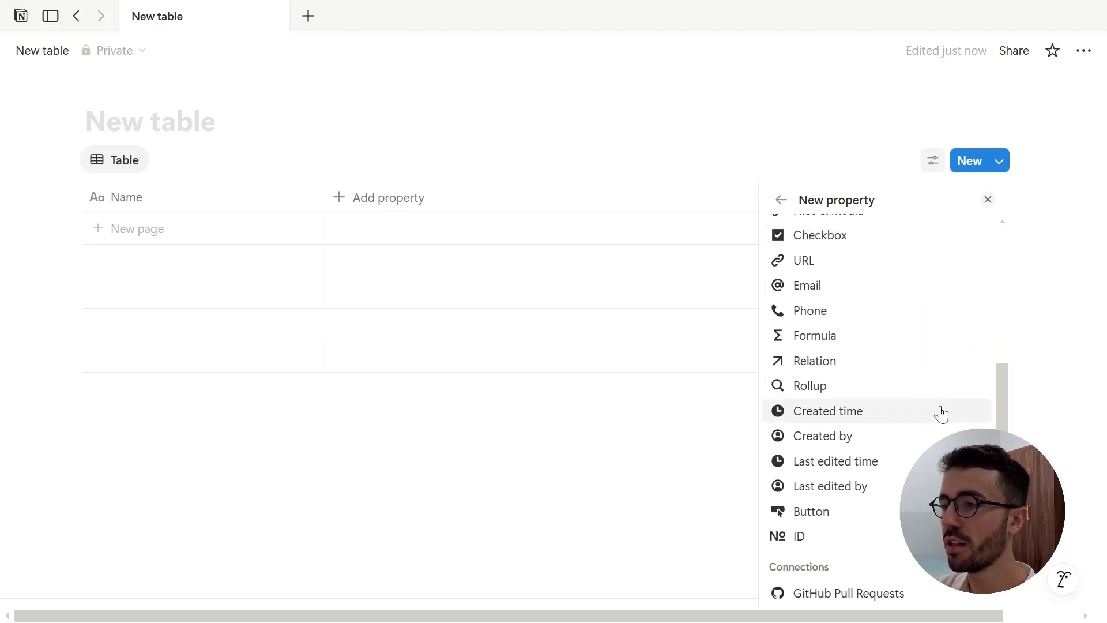
scroll(941, 413, "up", 3)
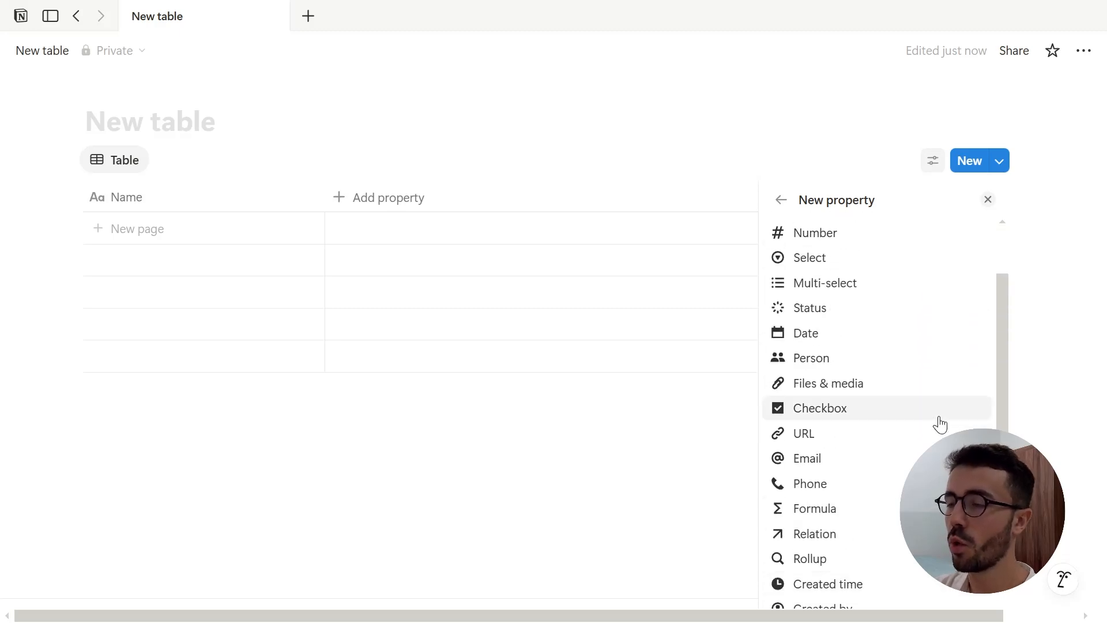
scroll(946, 421, "up", 2)
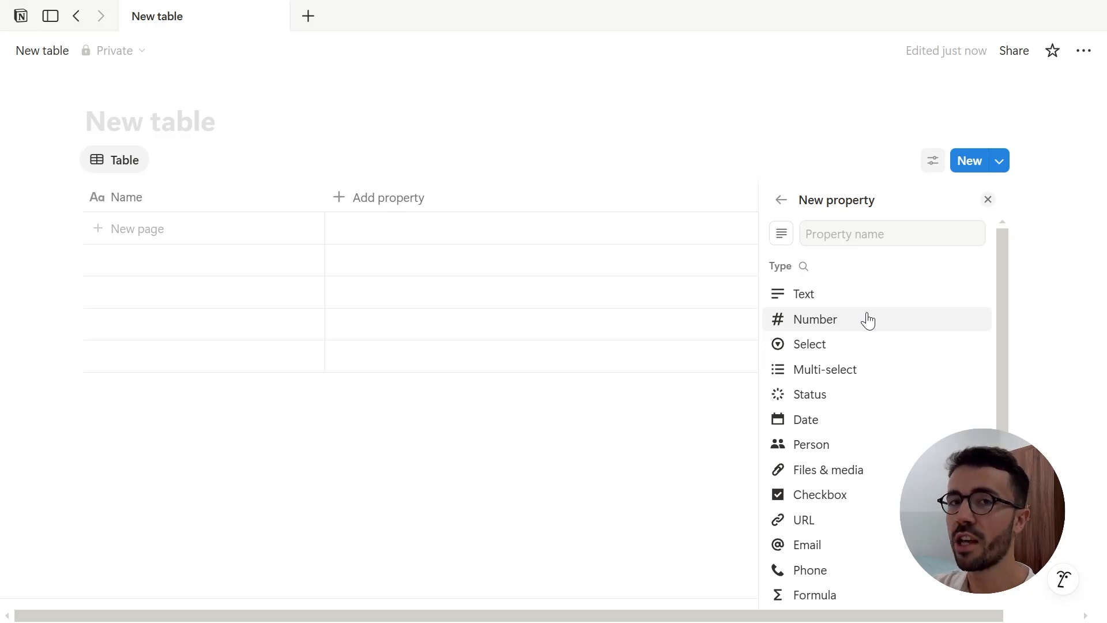
scroll(868, 320, "down", 3)
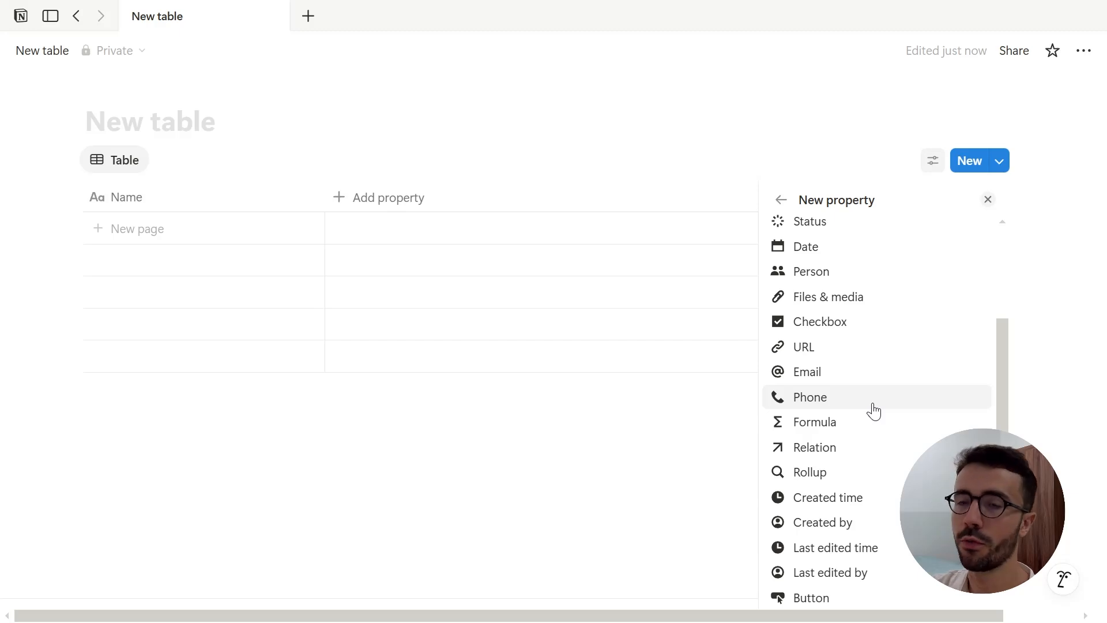
scroll(873, 410, "down", 3)
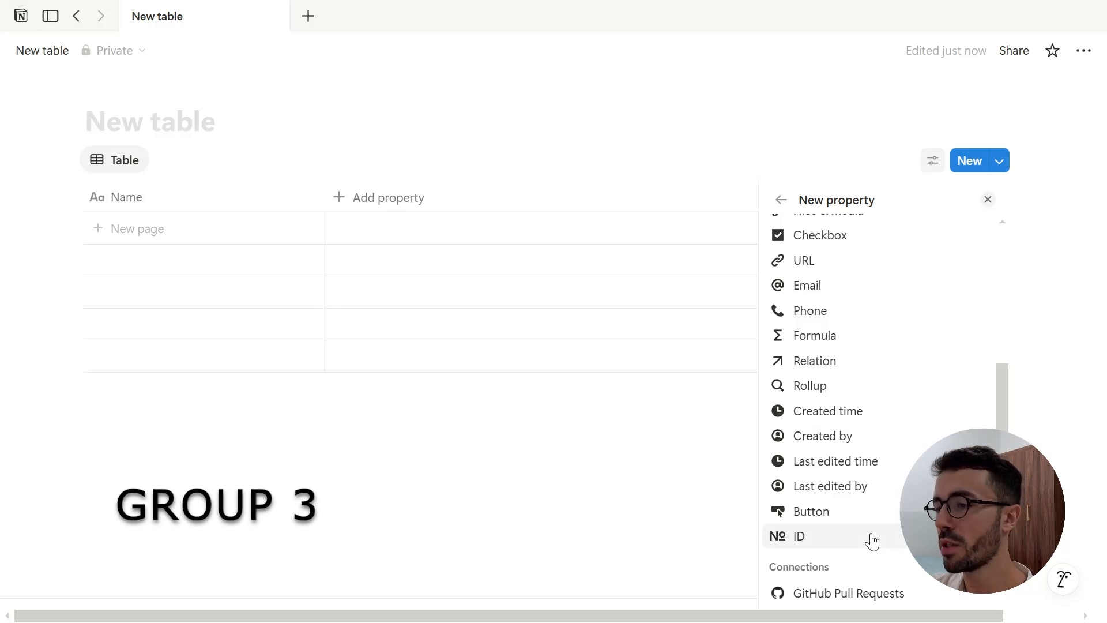
scroll(872, 542, "up", 2)
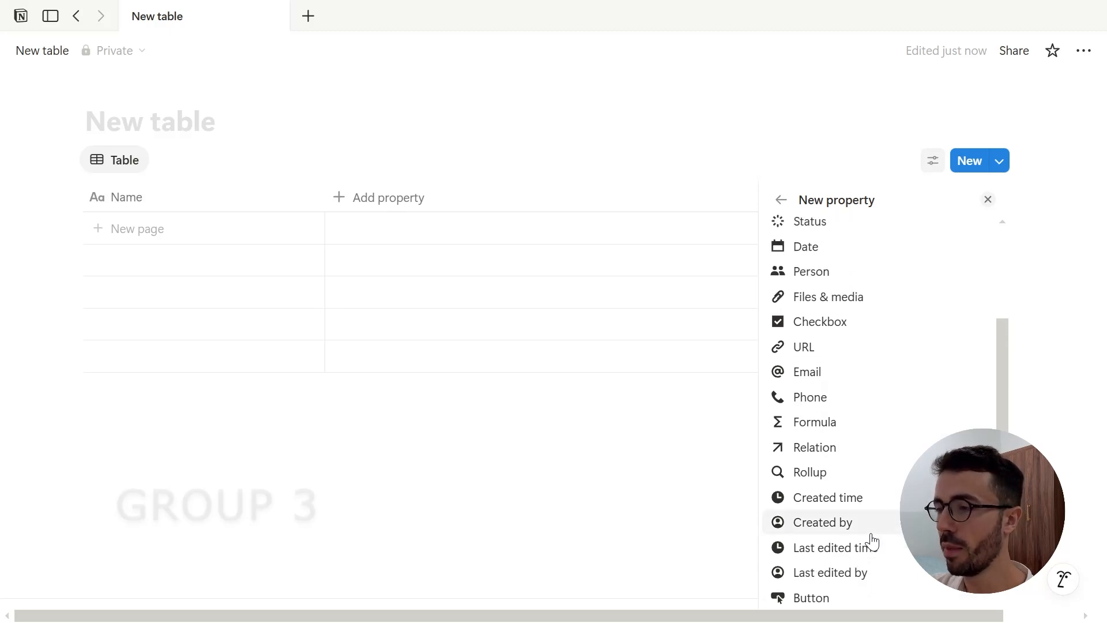
scroll(872, 543, "up", 2)
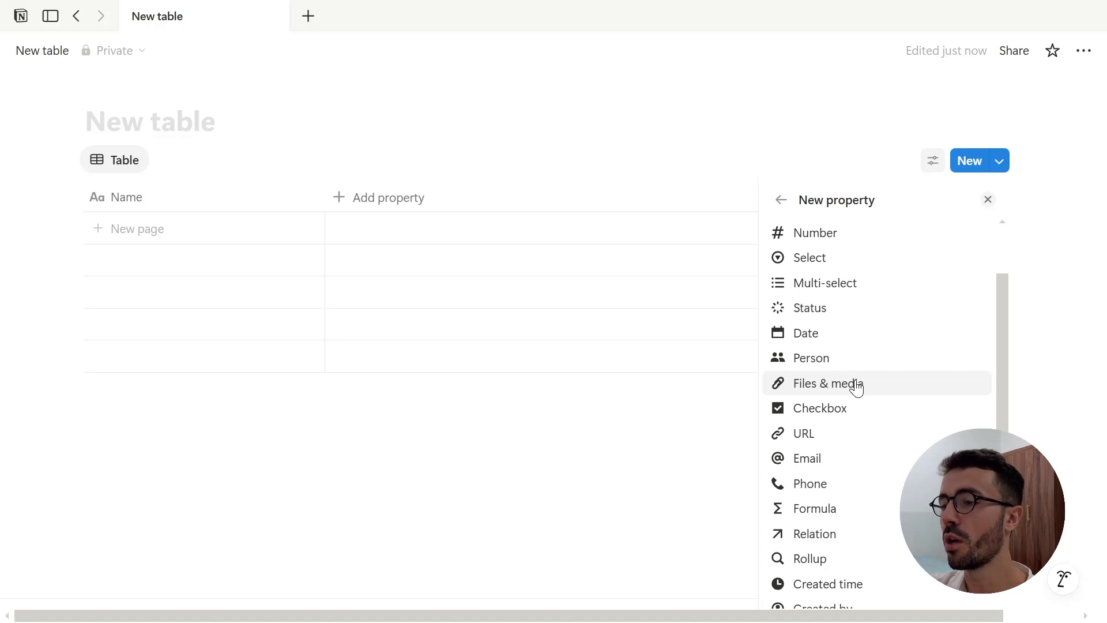
scroll(857, 388, "down", 2)
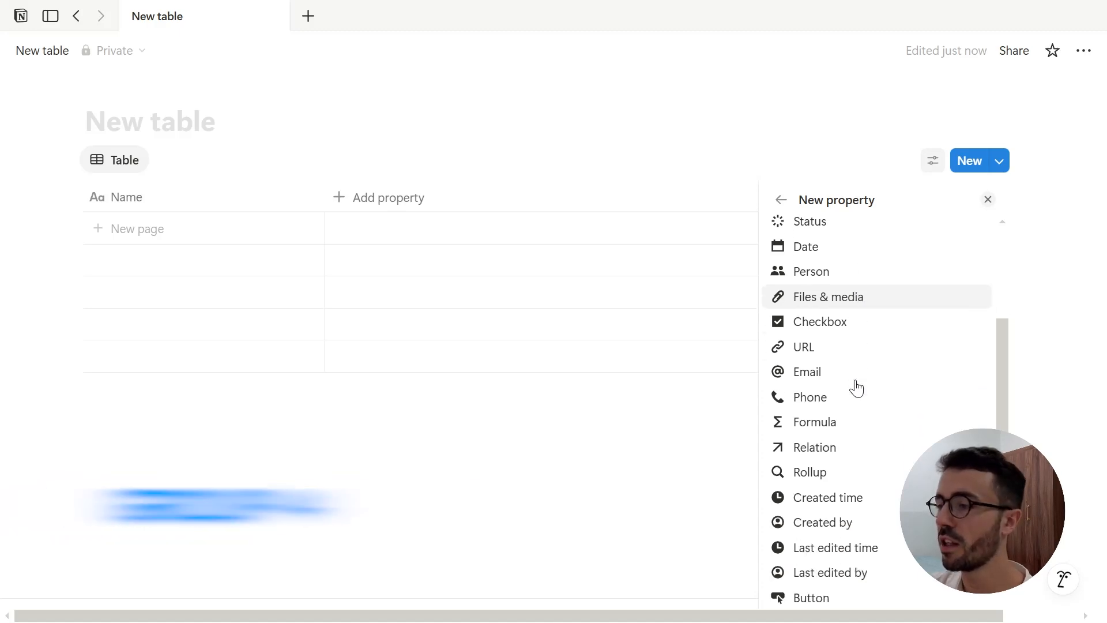
scroll(857, 388, "down", 2)
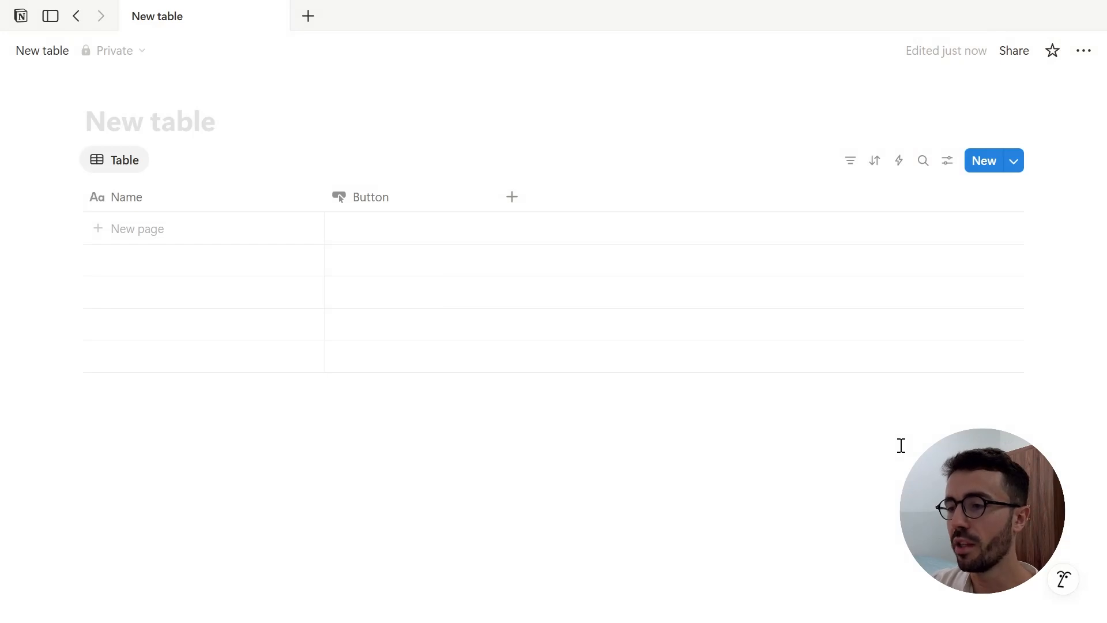
Delete the Button property from the database and confirm its removal from all views.
left_click(948, 160)
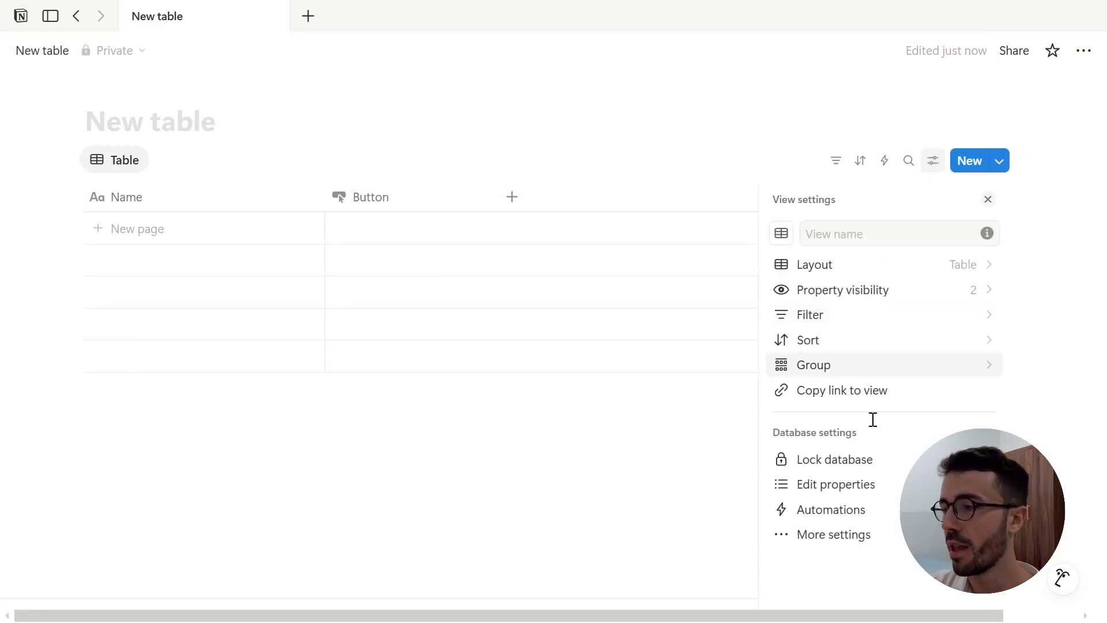
left_click(874, 490)
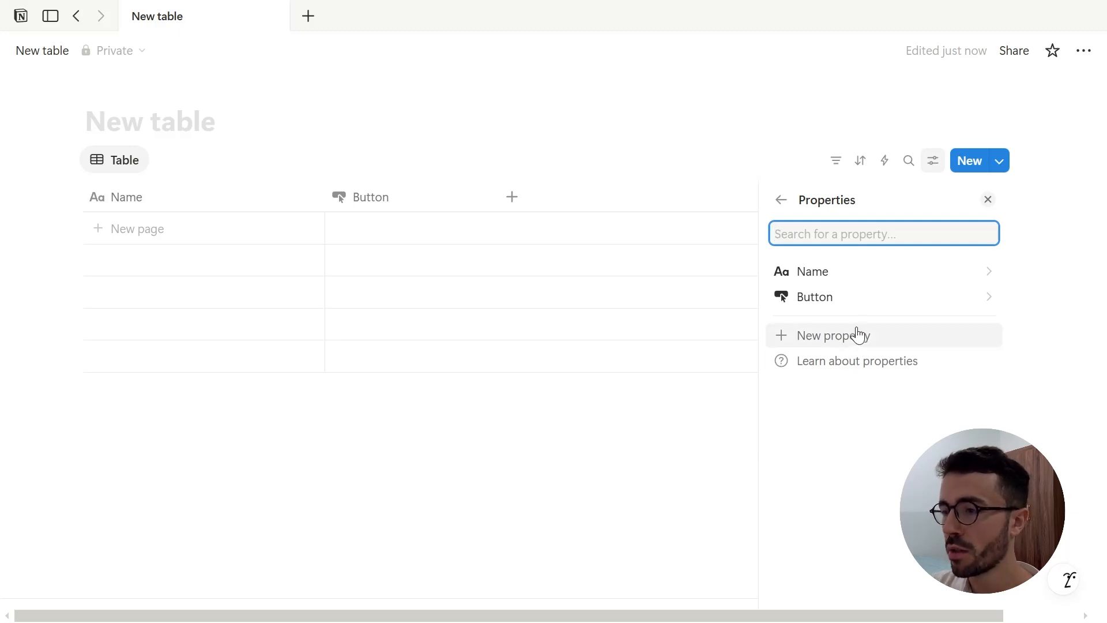
left_click(870, 297)
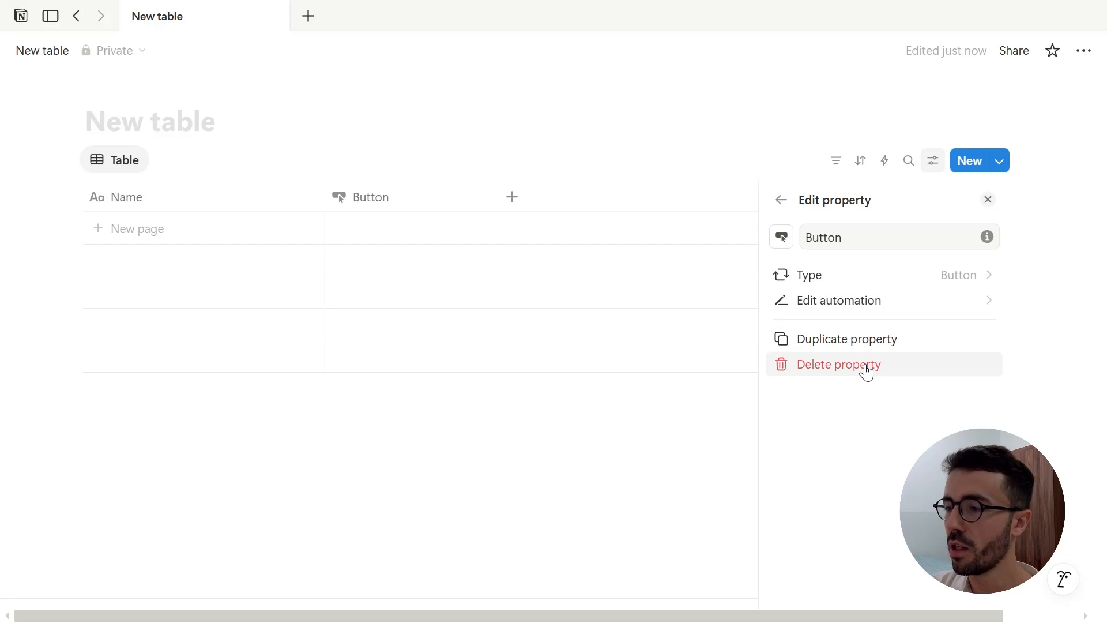
left_click(867, 369)
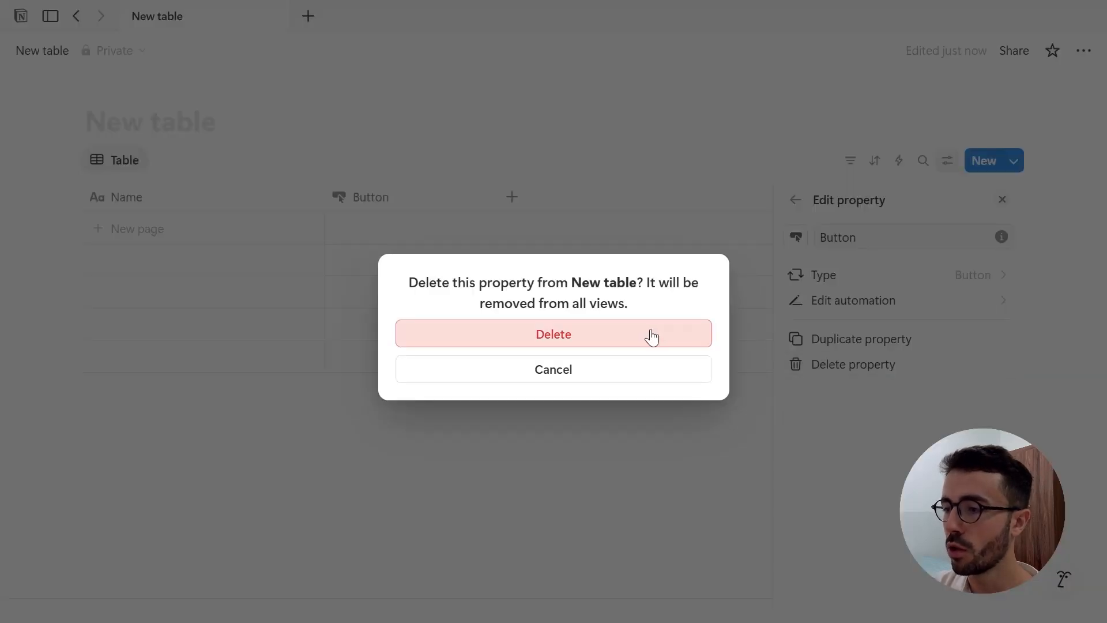
left_click(651, 337)
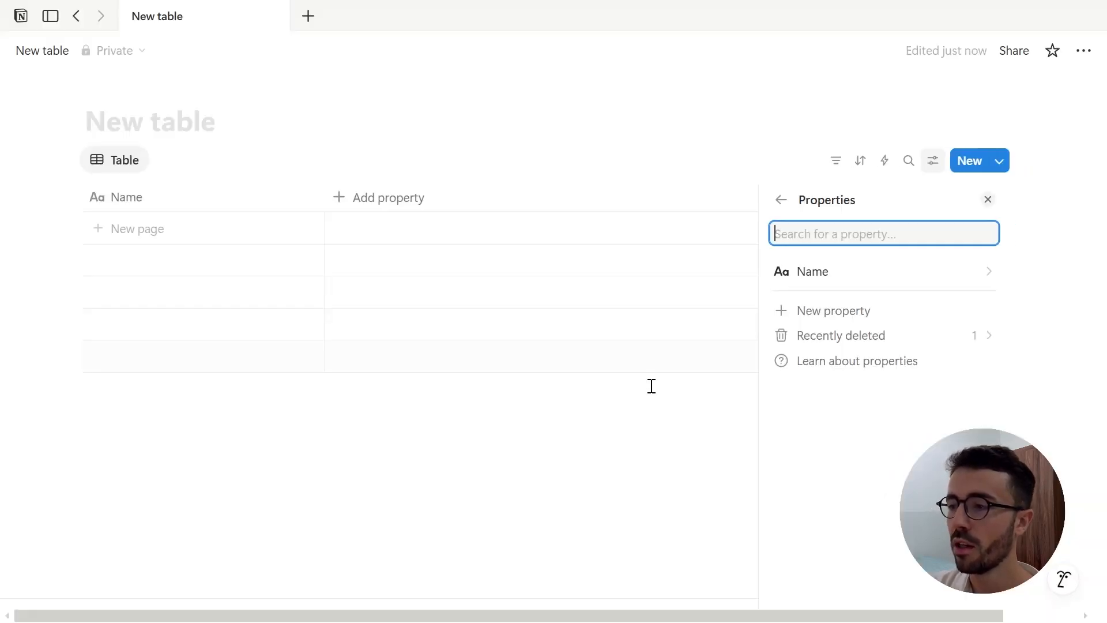
Look at the recently deleted properties and the edit options of the Name property.
left_click(861, 337)
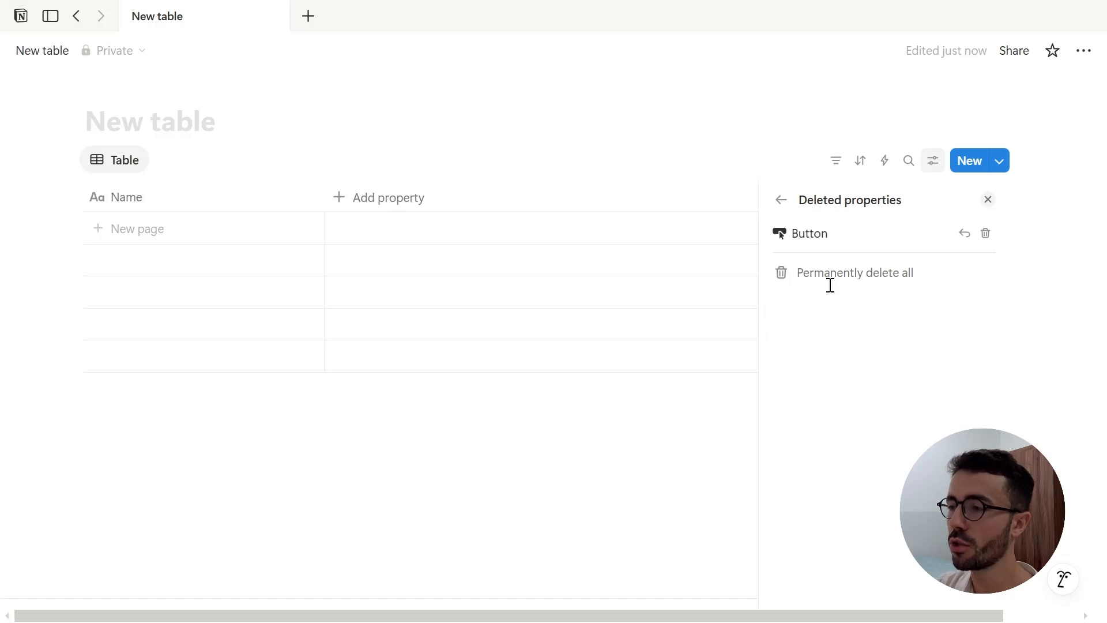
left_click(781, 201)
left_click(845, 271)
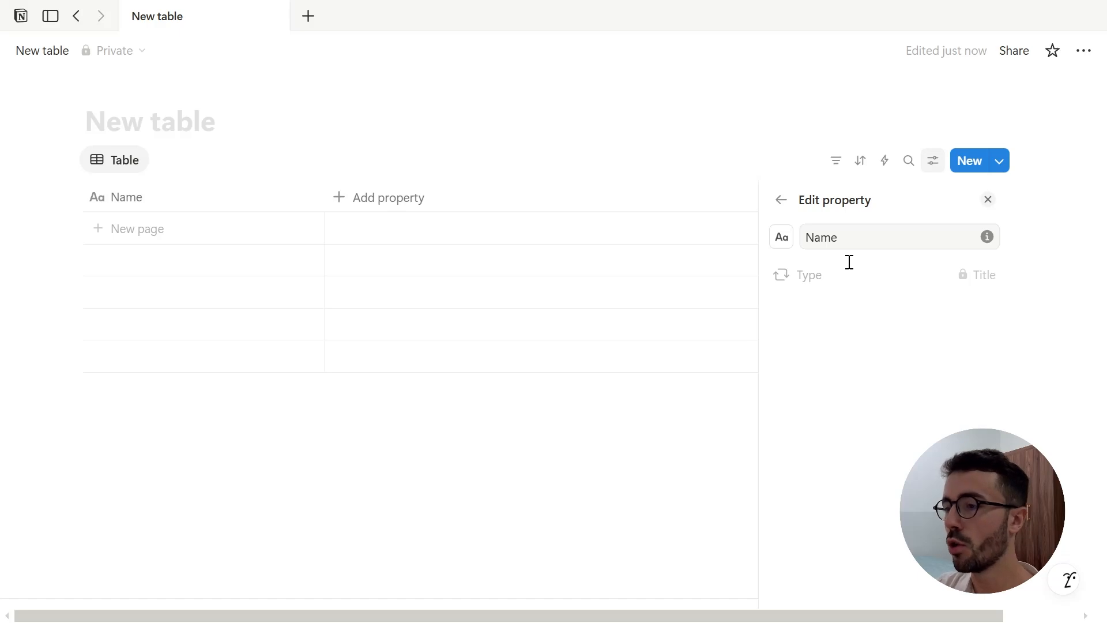
left_click(315, 199)
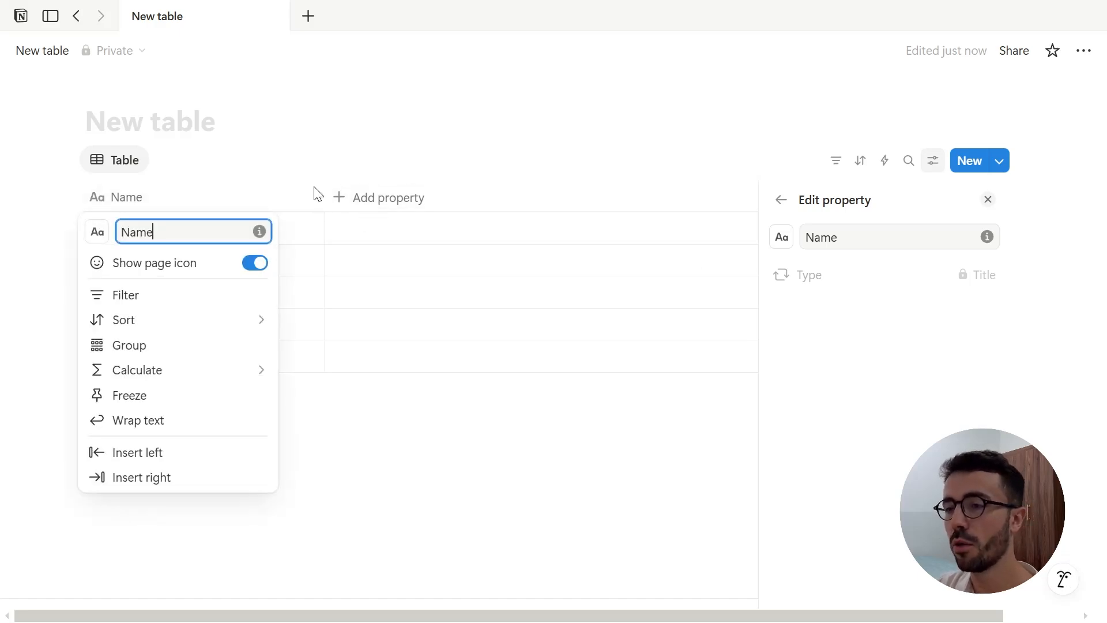
Add an empty page as the first row of the table, leaving its name blank.
left_click(304, 238)
left_click(303, 232)
key("Escape")
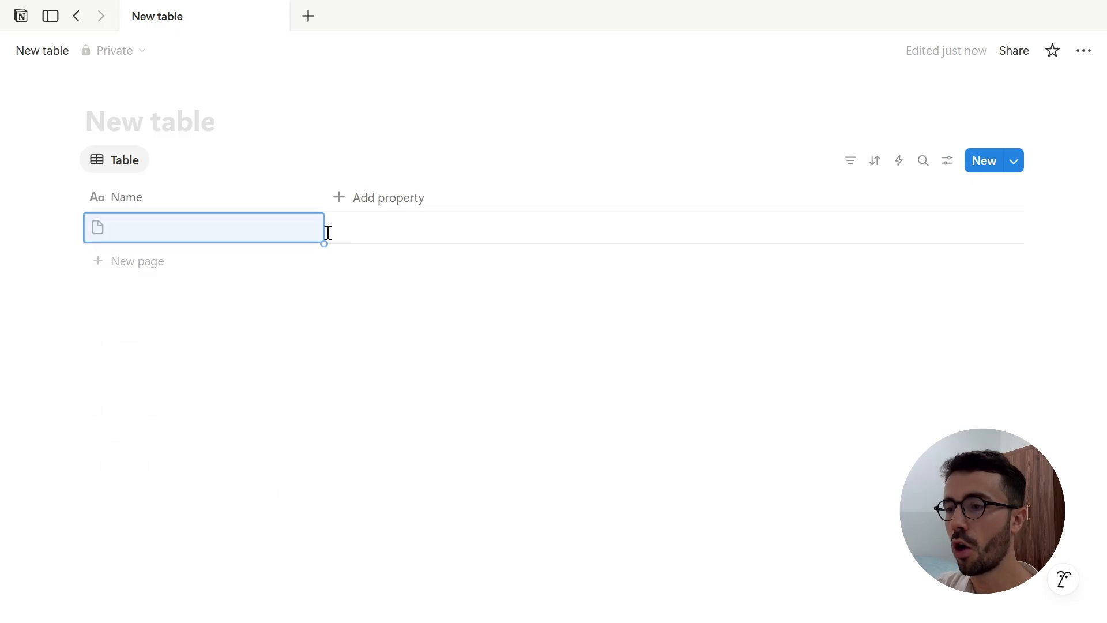
Check which properties can be edited from the actions of the empty page.
right_click(234, 223)
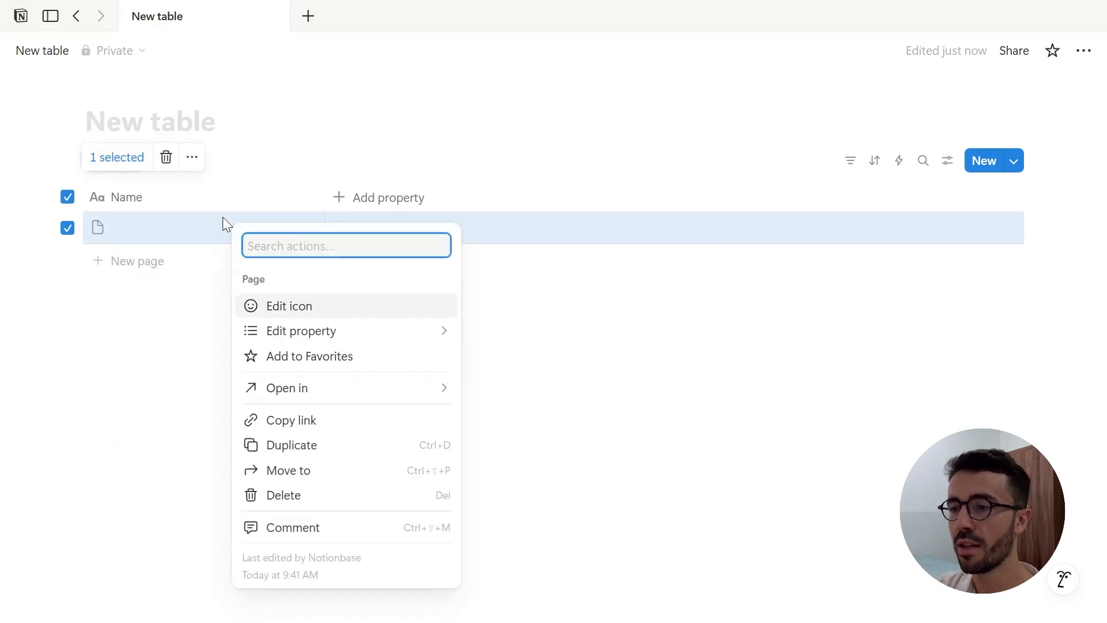
mouse_move(288, 330)
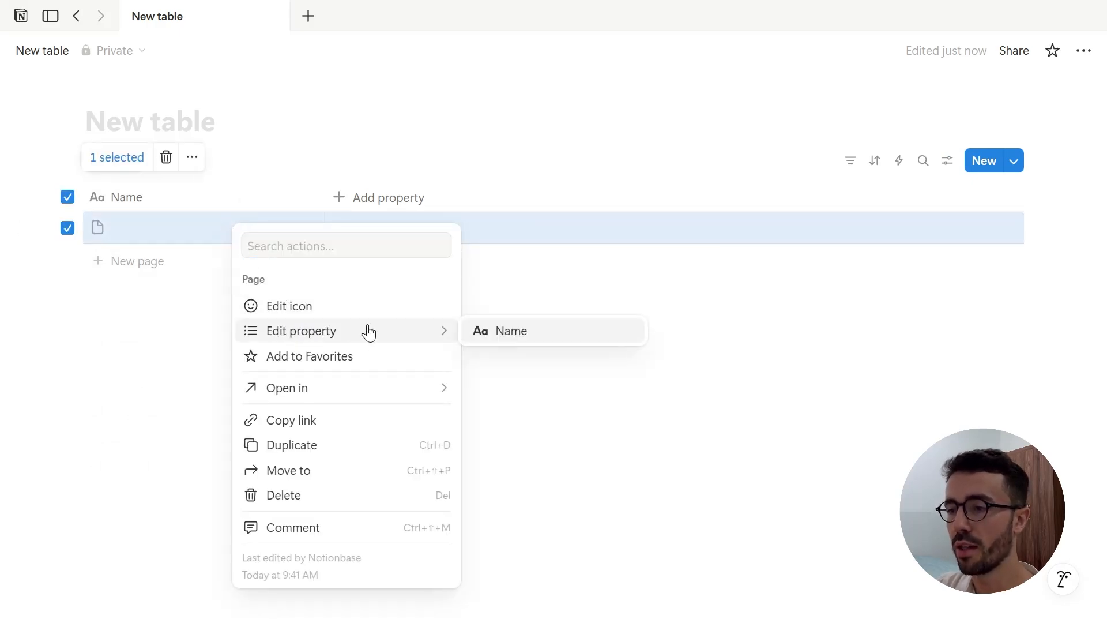
key("Escape")
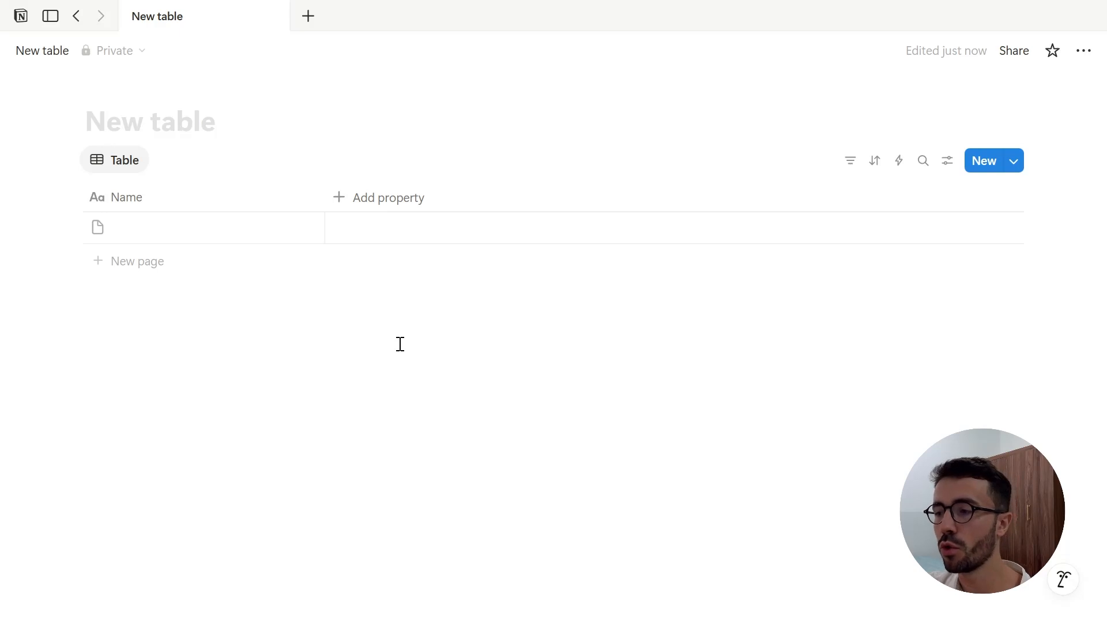
Look at the type choices for adding a property and the insert options of the Name column.
left_click(361, 202)
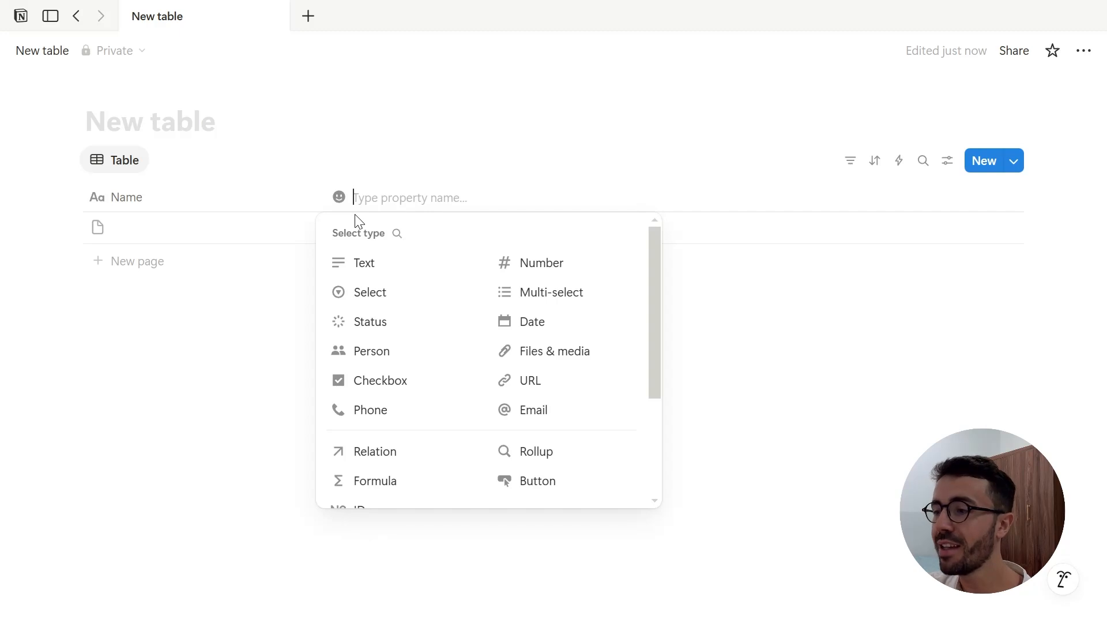
left_click(298, 203)
left_click(244, 209)
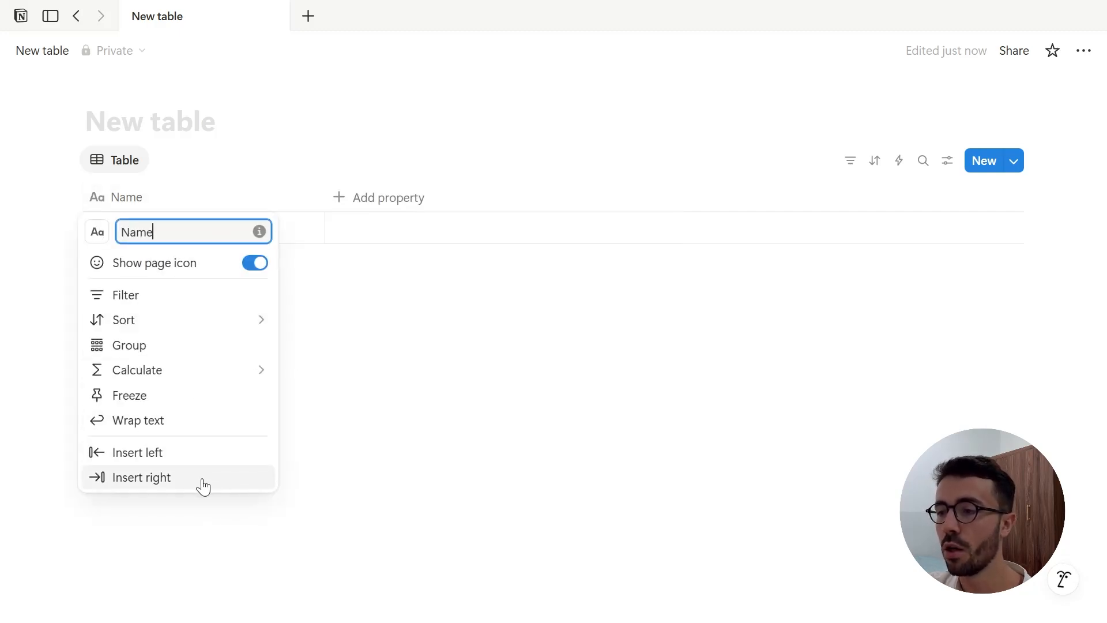
left_click(350, 475)
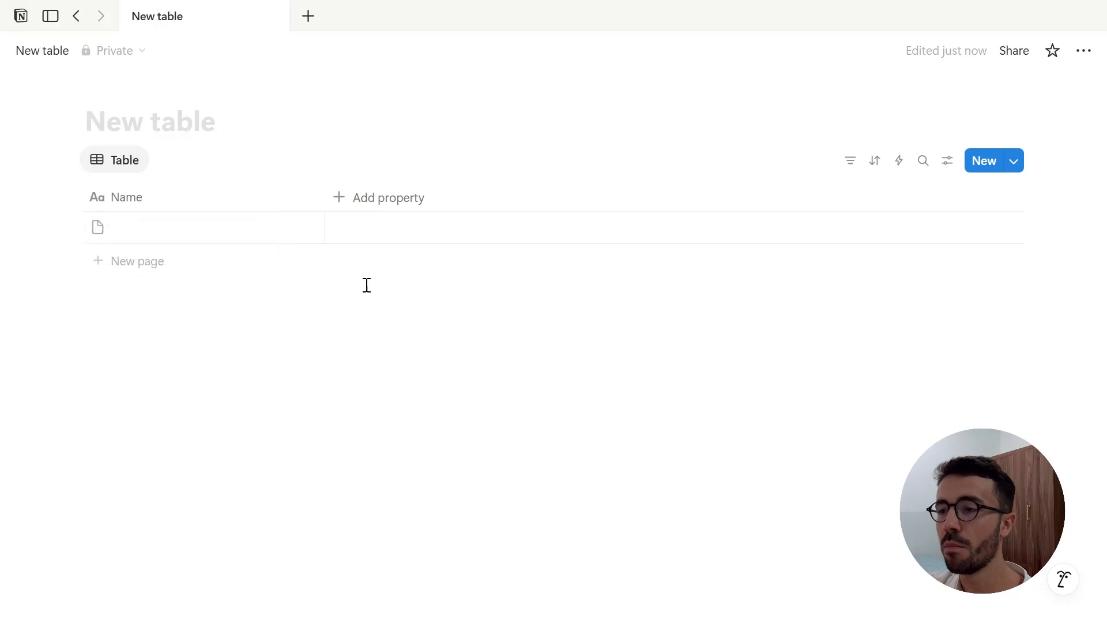
Add a new property of type Text to the table, keeping its default name.
left_click(369, 206)
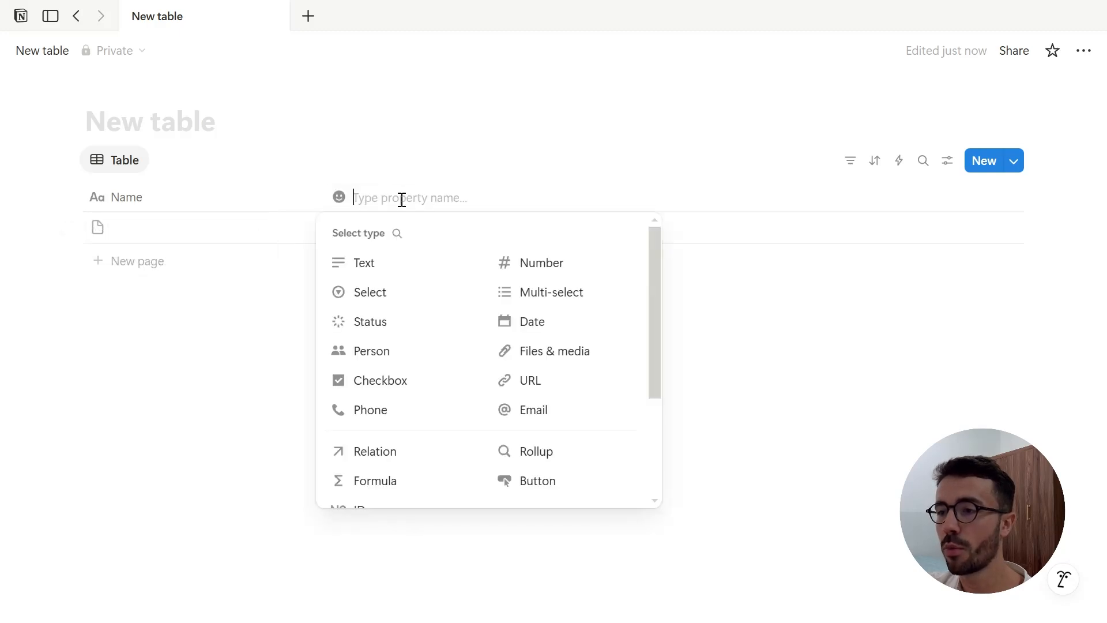
left_click(378, 268)
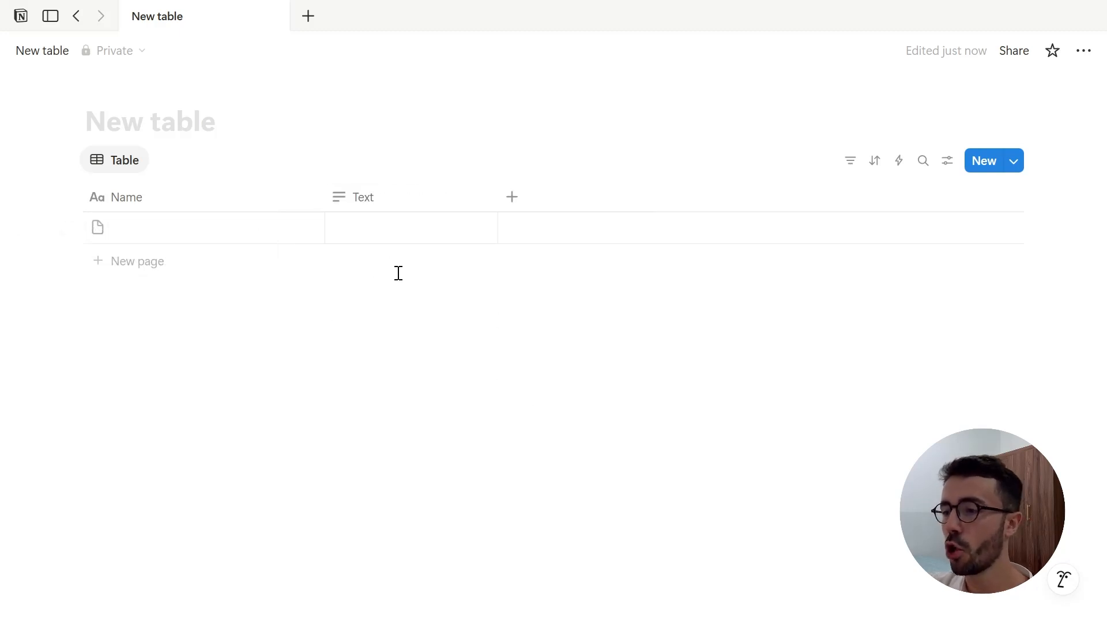
Hide the Text property in the table view, show it again, and check its column options for hiding.
left_click(949, 160)
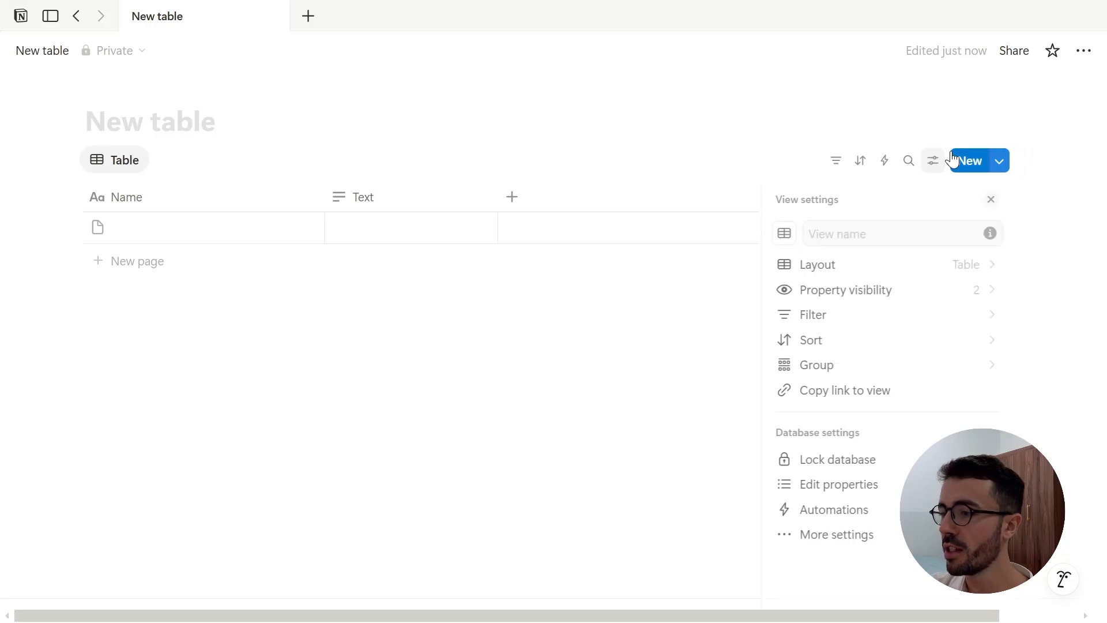
left_click(922, 295)
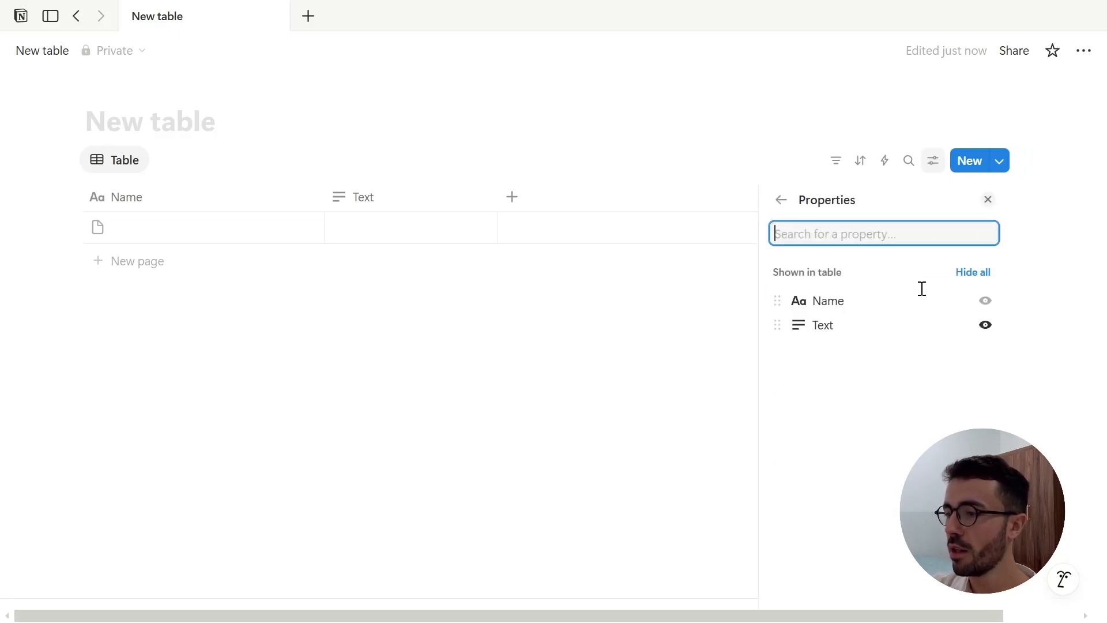
left_click(995, 326)
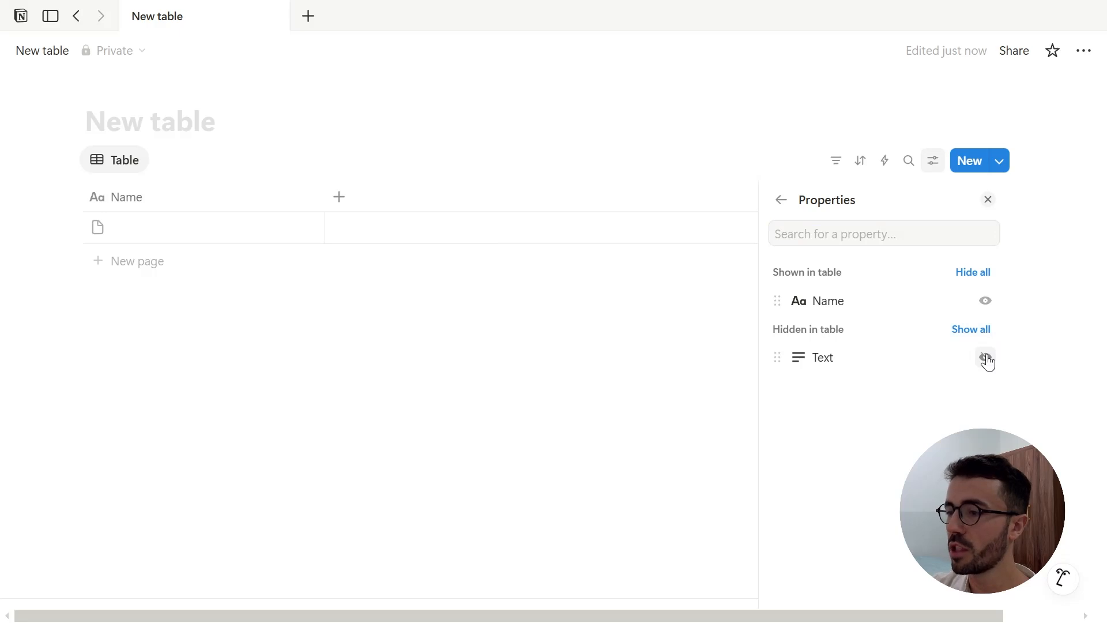
left_click(986, 358)
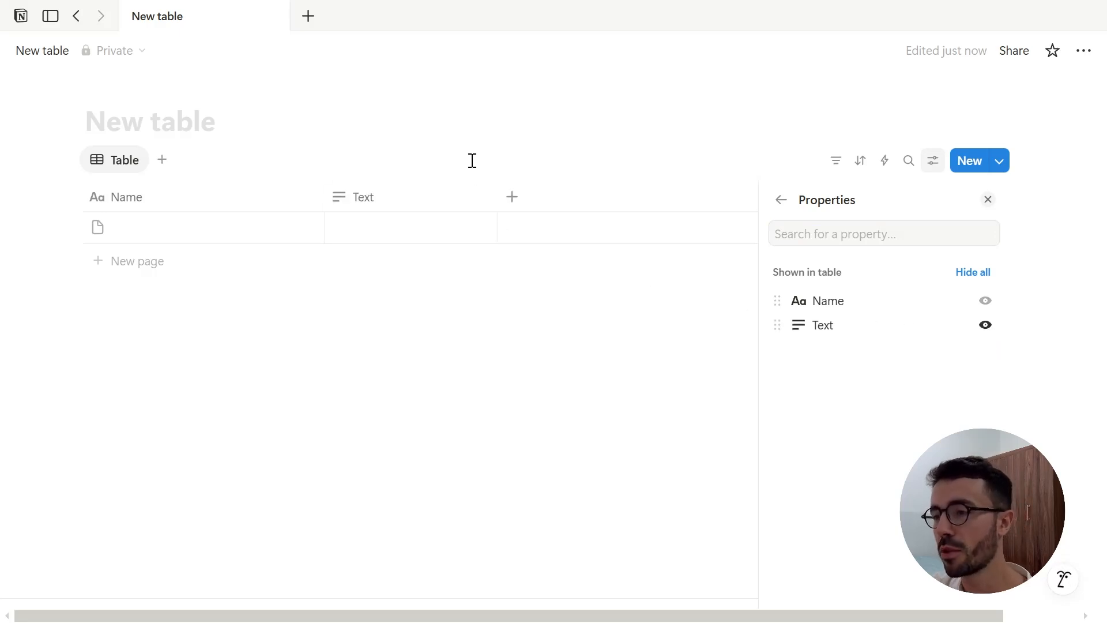
left_click(384, 201)
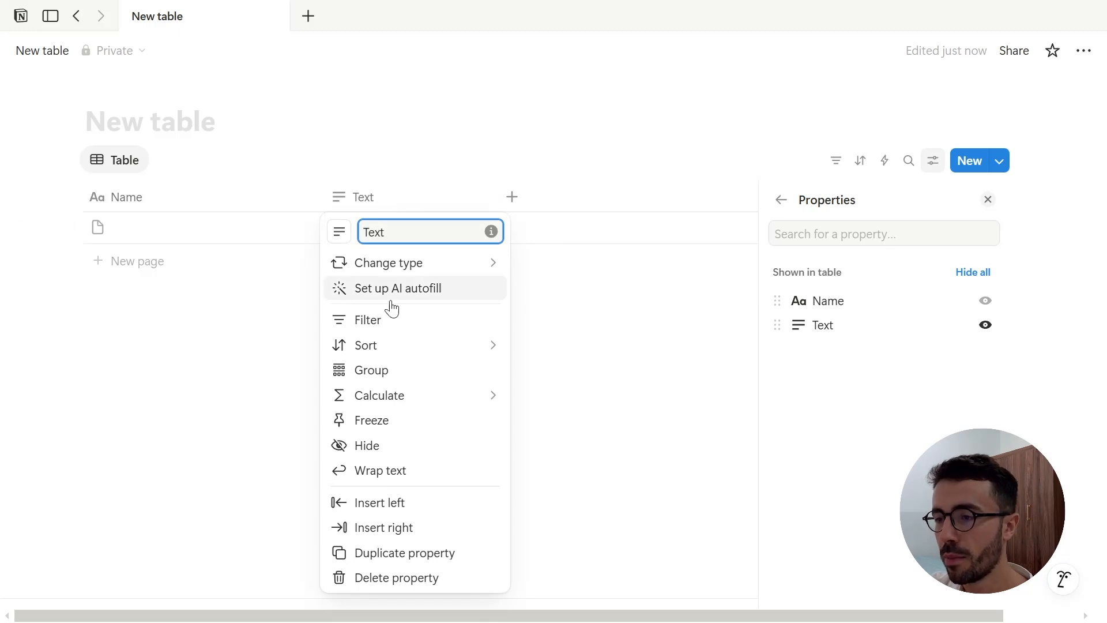
left_click(378, 449)
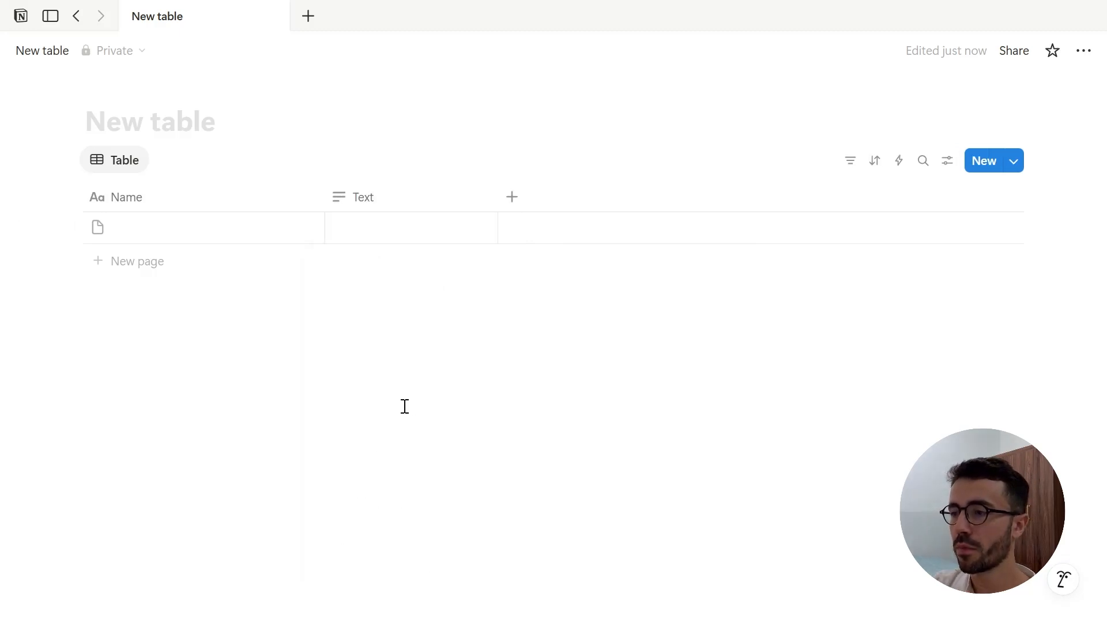
Look through the property options available for the Text column.
left_click(400, 198)
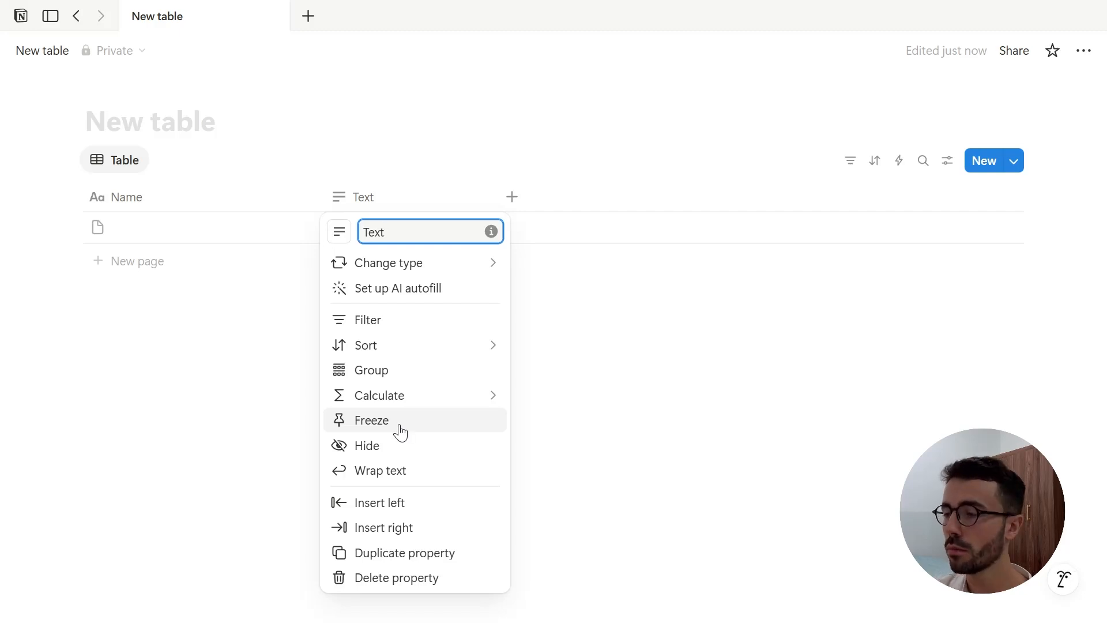
mouse_move(417, 401)
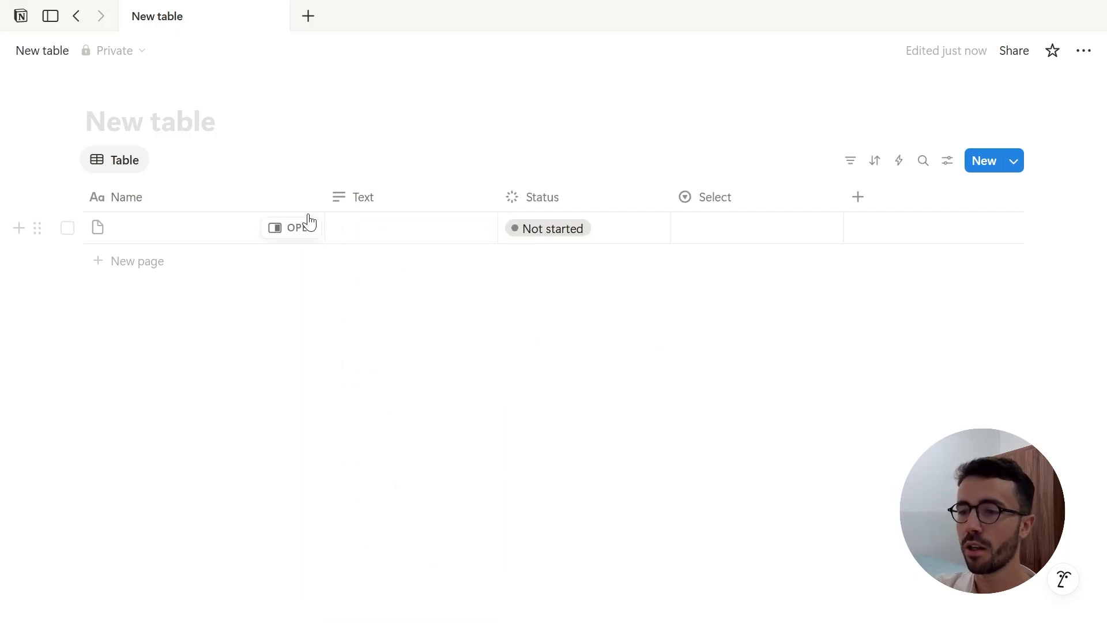
Open the empty page and reorder its properties so that Status comes first and Text sits above Select.
left_click(272, 230)
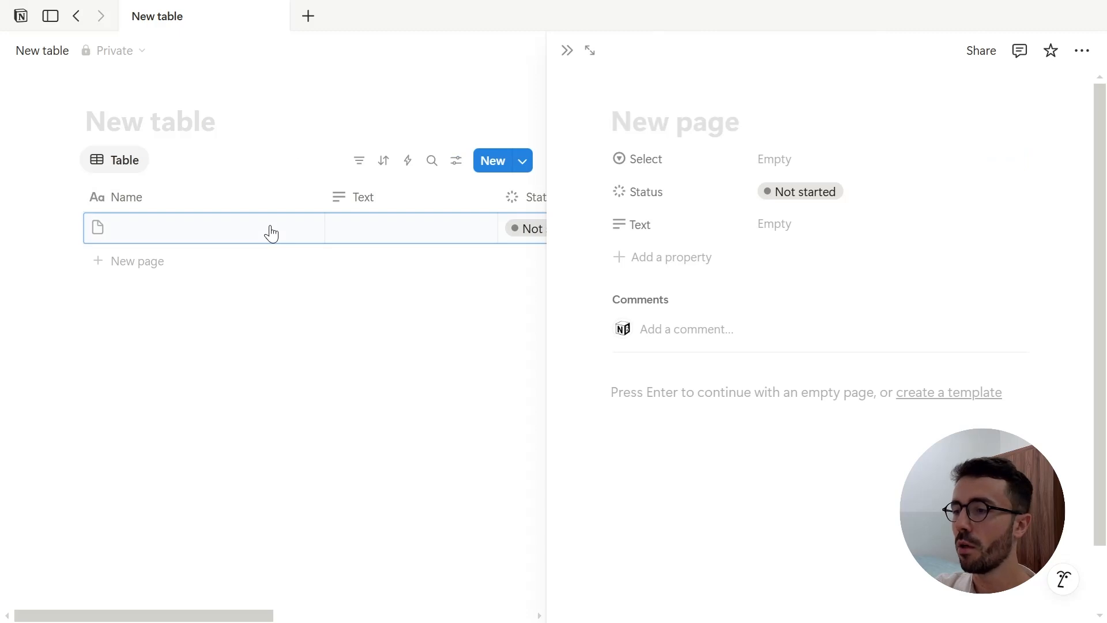
left_click_drag(694, 196, 703, 158)
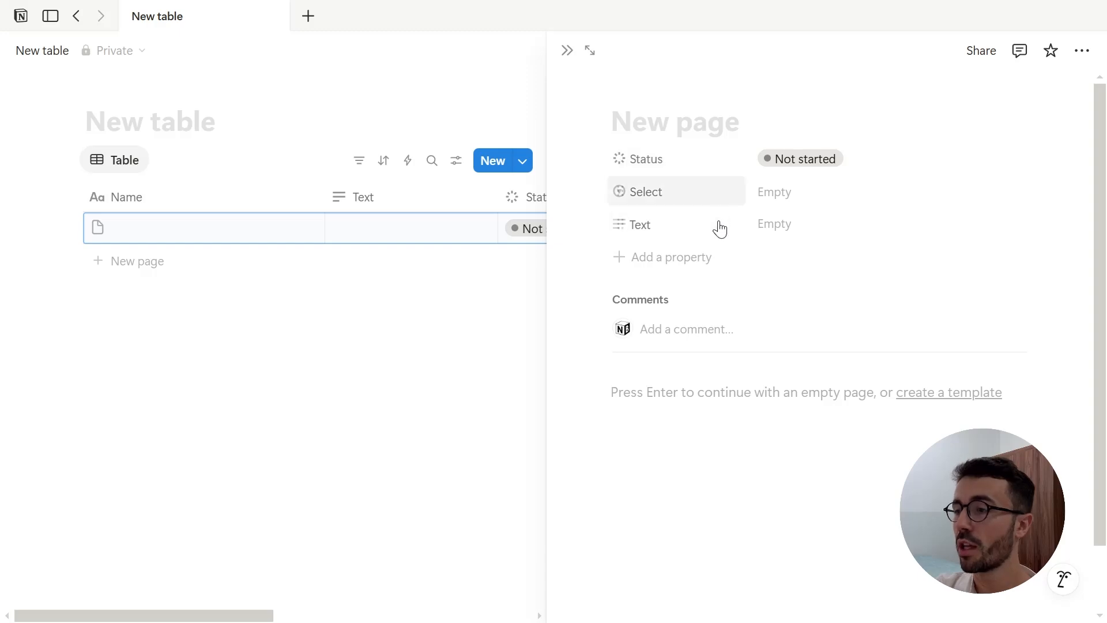
left_click_drag(716, 227, 721, 198)
left_click(721, 196)
mouse_move(717, 286)
left_click(842, 305)
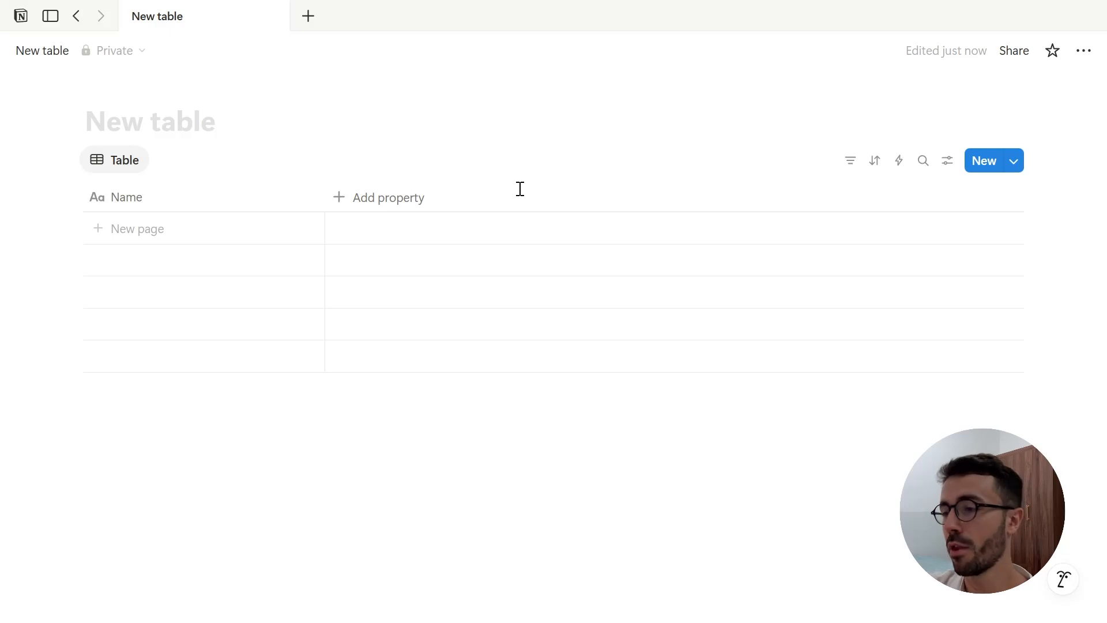
Look at the table's first property columns and check the options of the Text column.
left_click(348, 213)
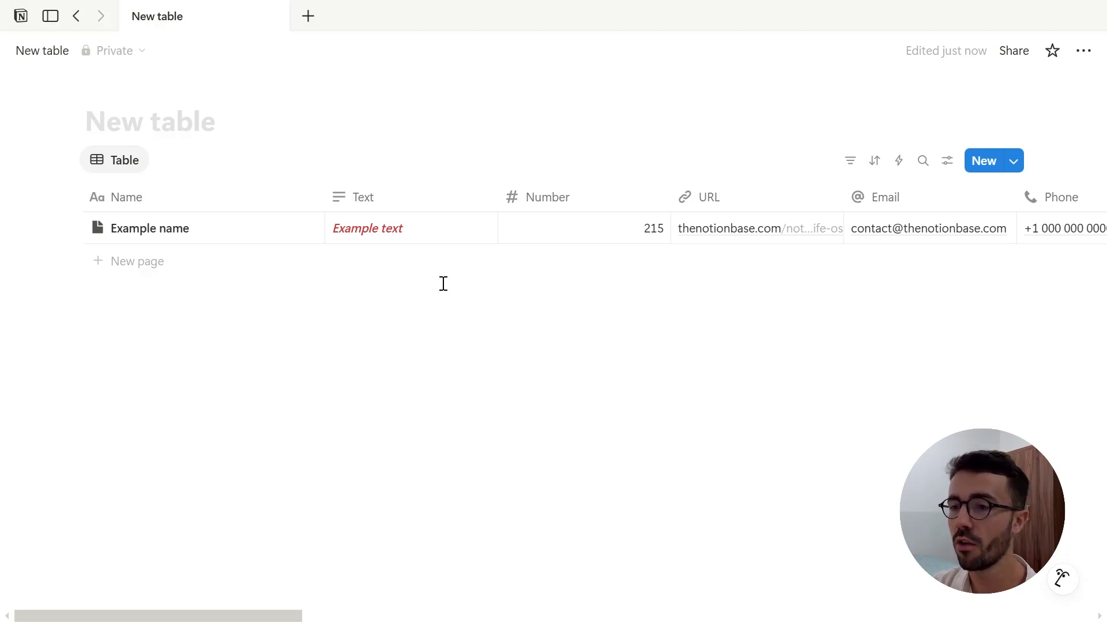
mouse_move(277, 228)
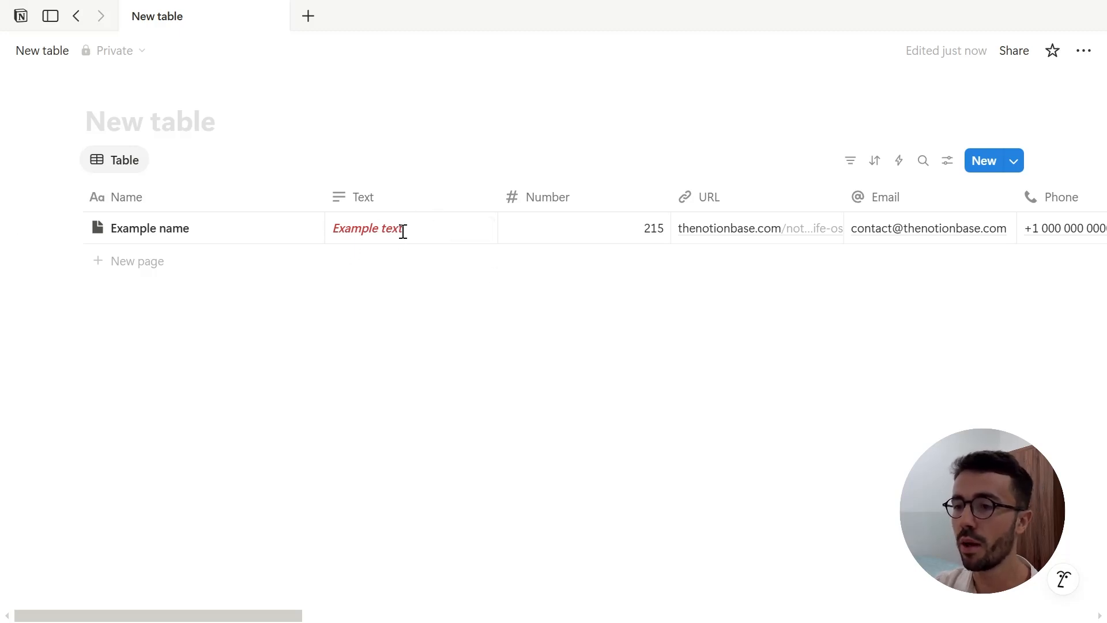
left_click(404, 207)
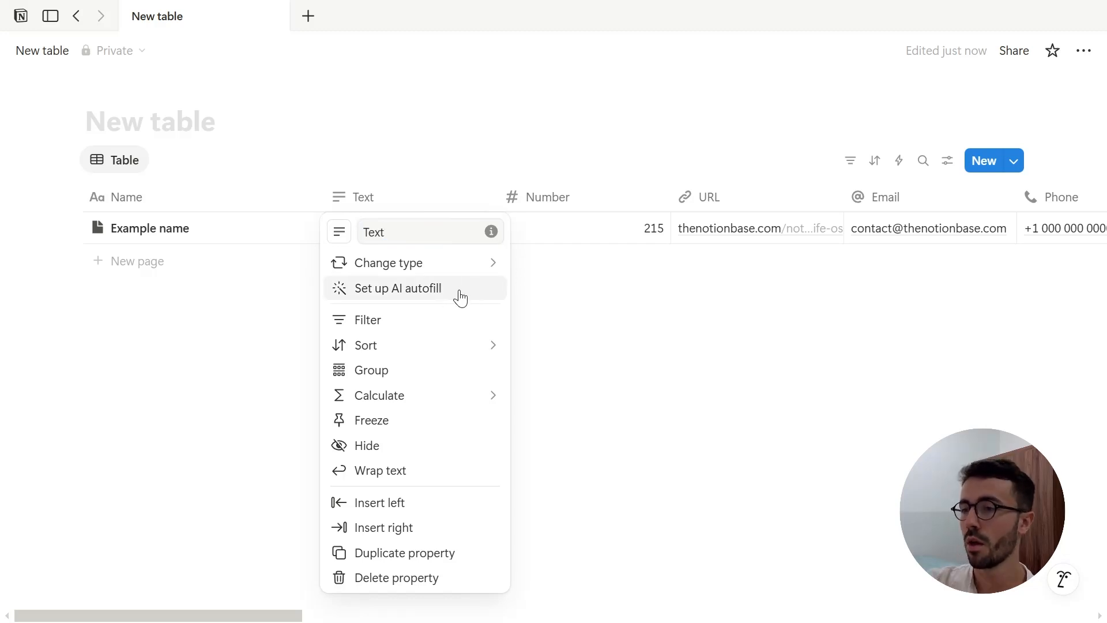
left_click(611, 192)
Check the number formats and decimal places available for the Number property.
left_click(611, 195)
mouse_move(609, 275)
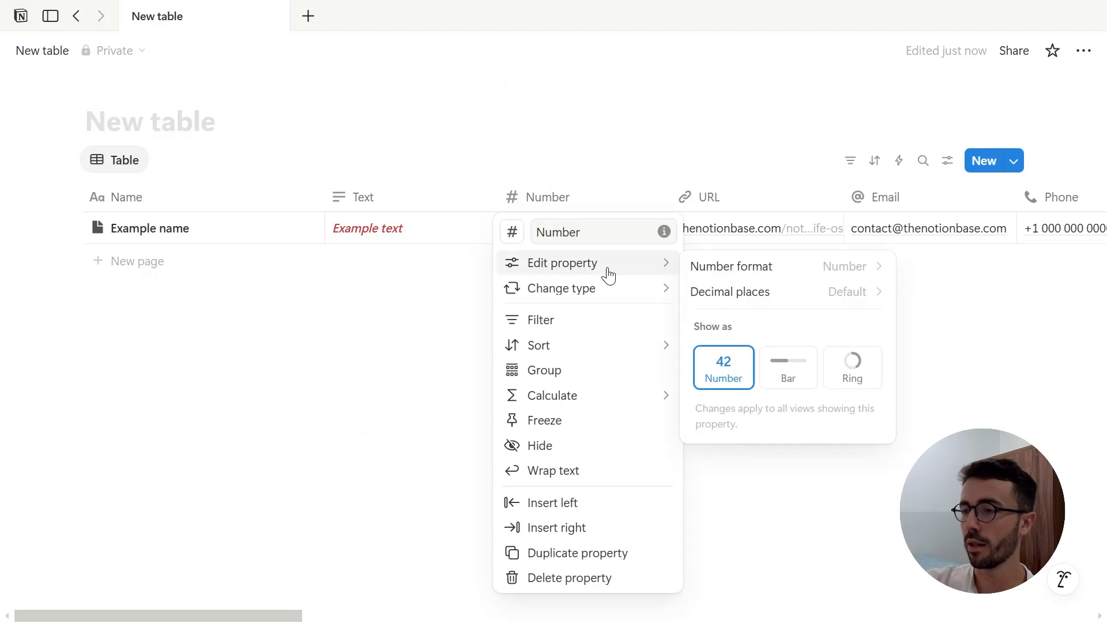
left_click(798, 270)
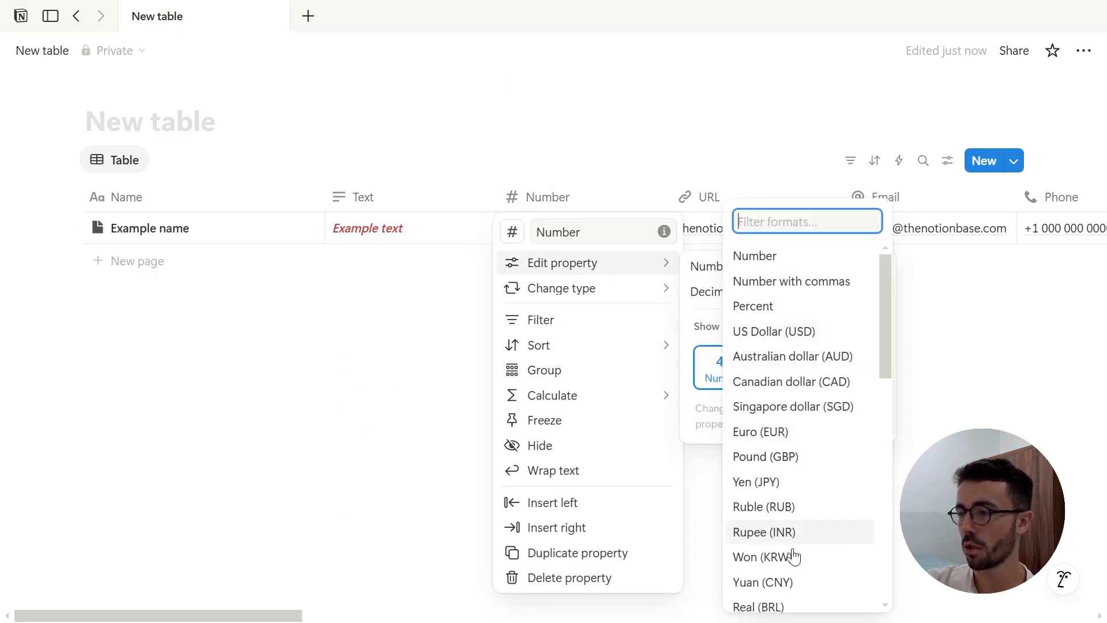
left_click(698, 316)
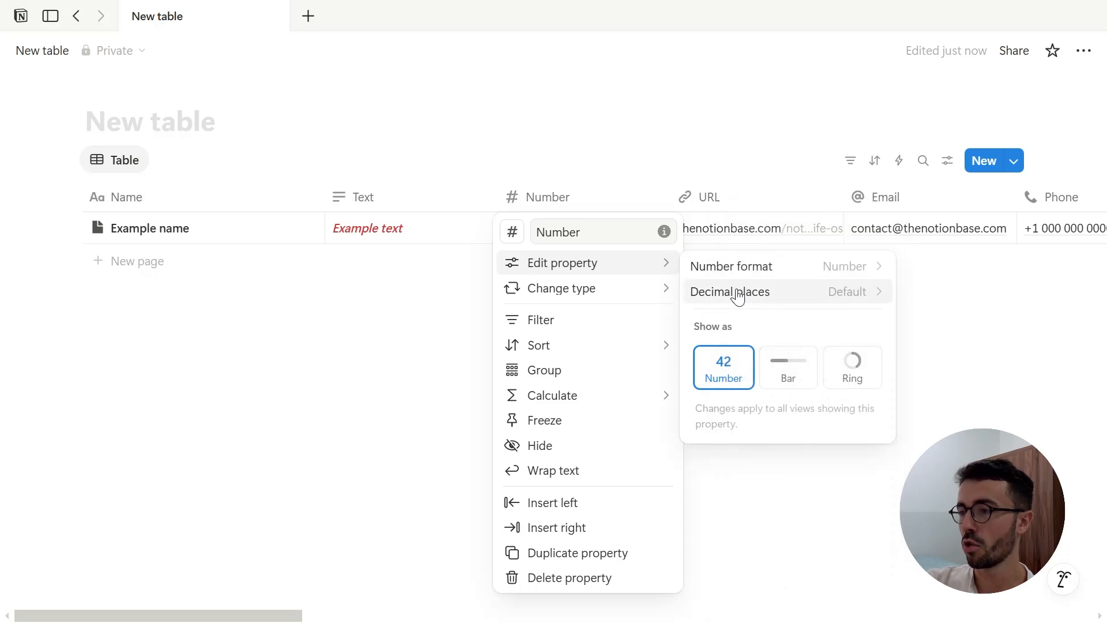
left_click(738, 291)
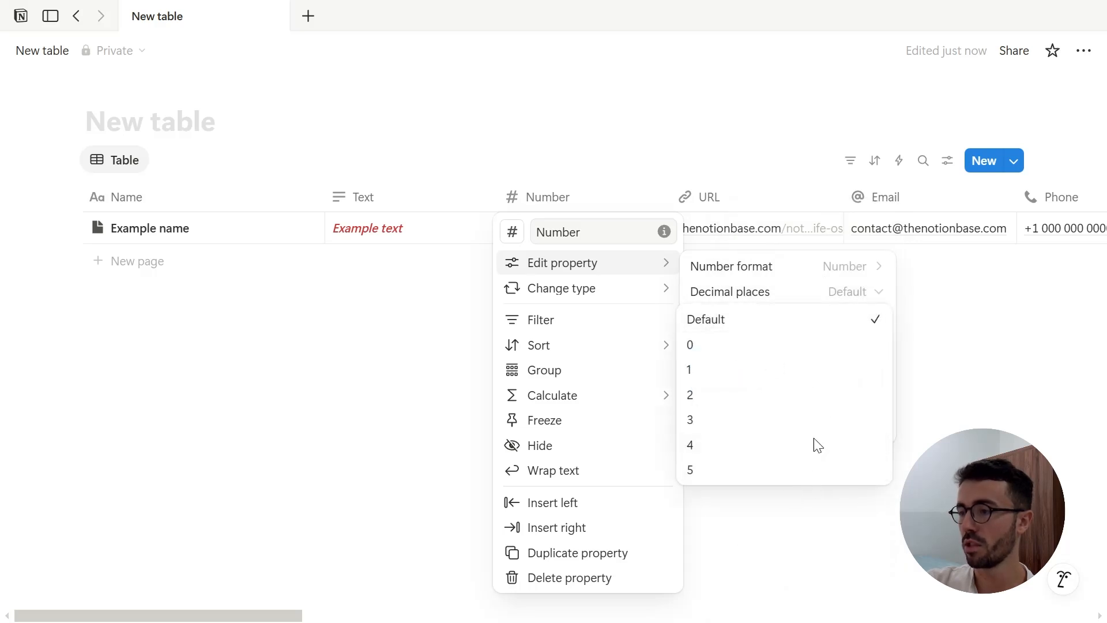
left_click(753, 294)
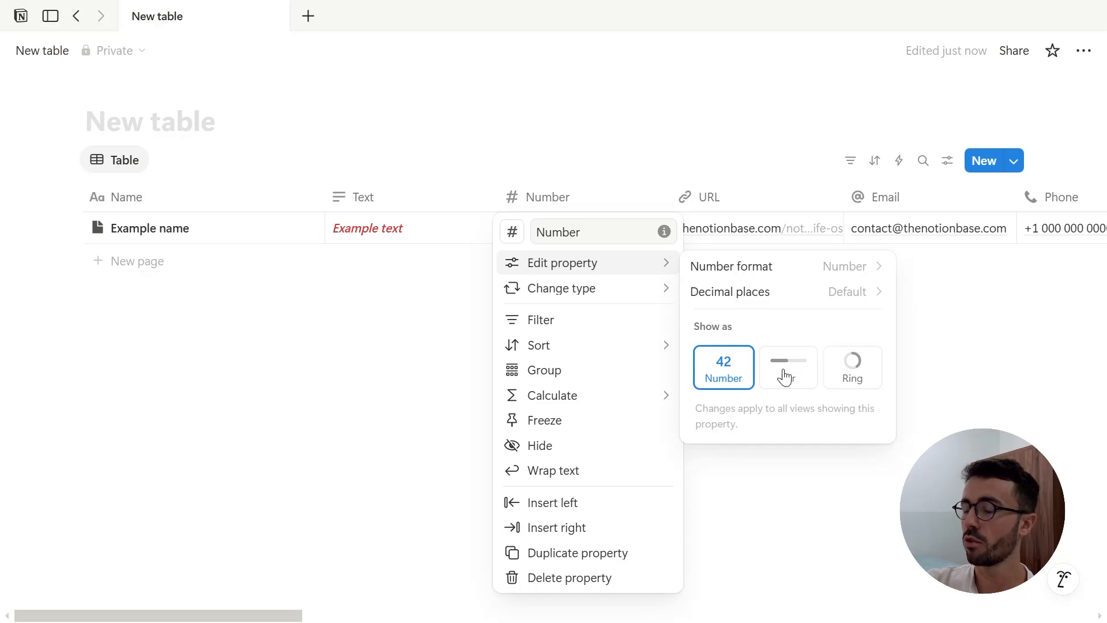
Display the Number property as a blue ring, keeping its number shown.
left_click(838, 375)
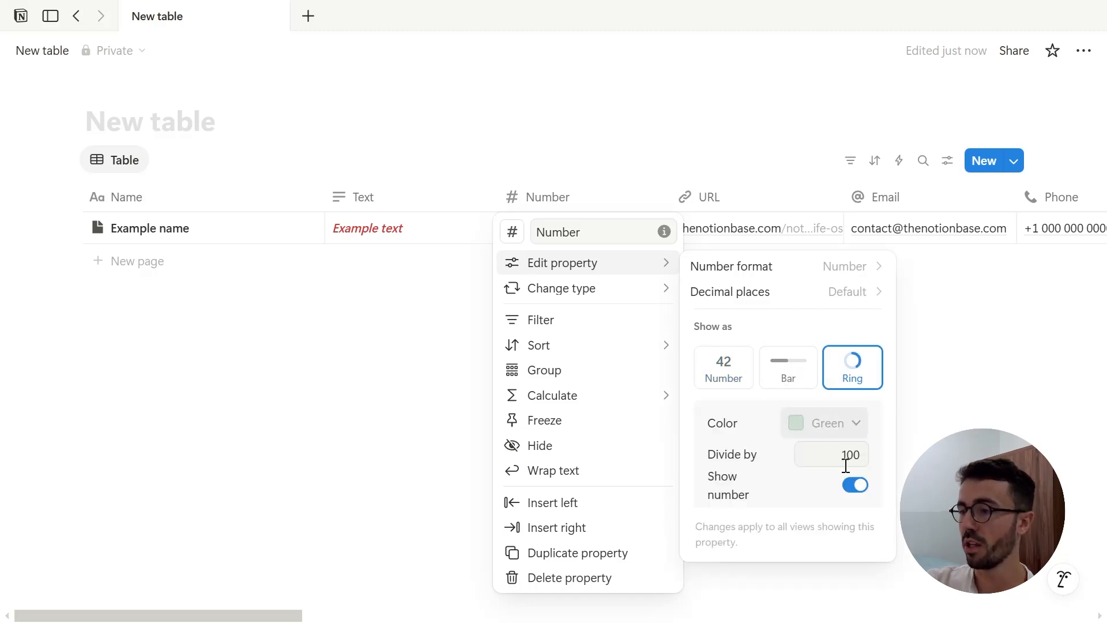
left_click(826, 423)
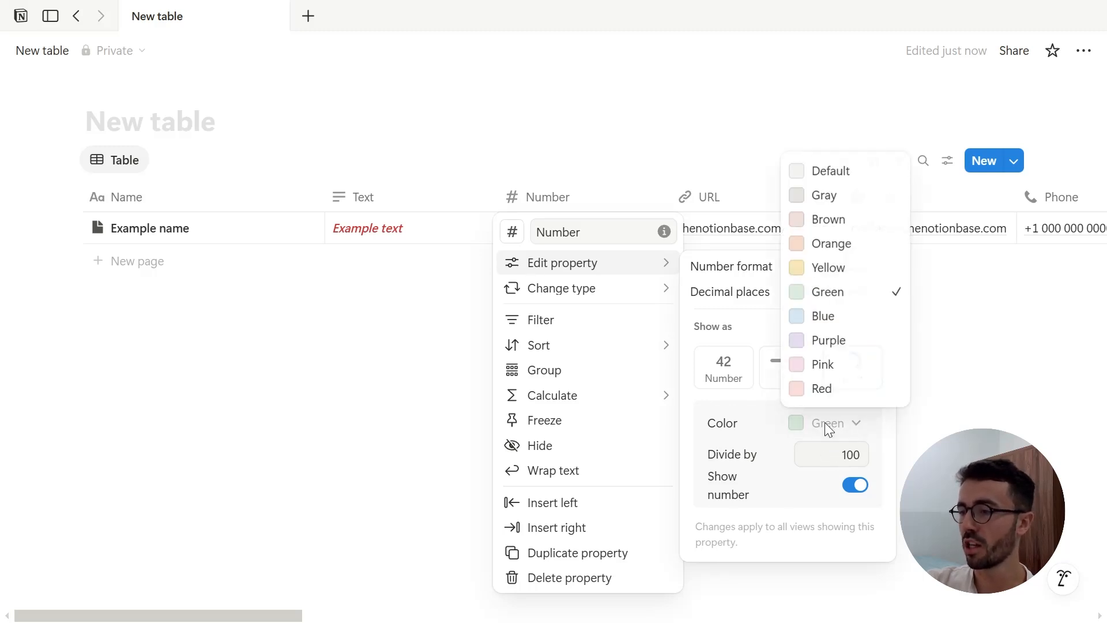
left_click(829, 318)
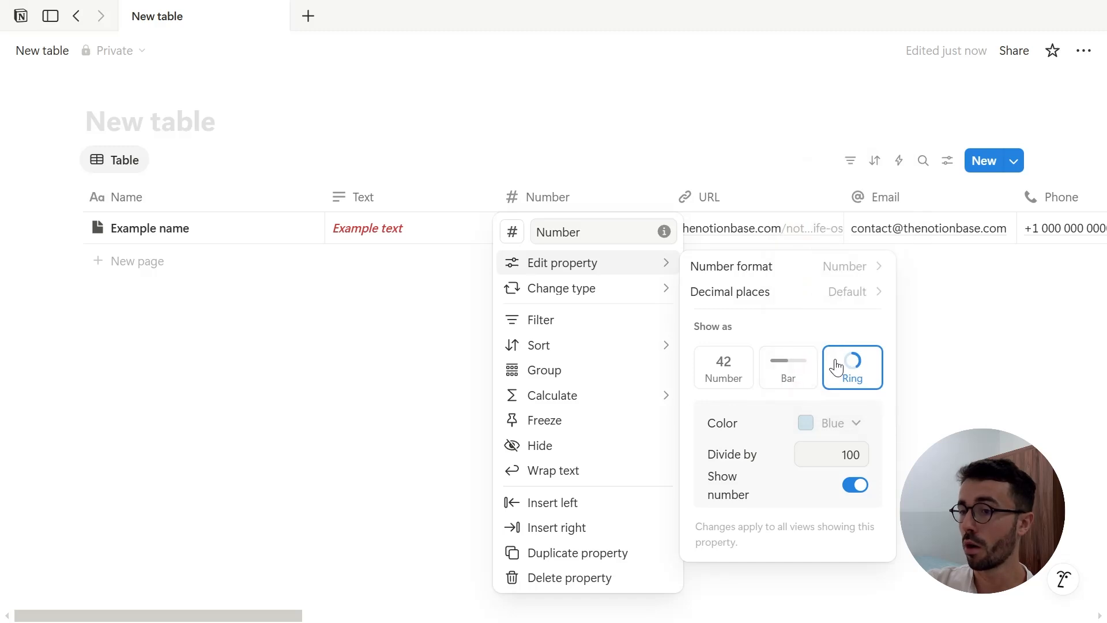
left_click(855, 488)
left_click(855, 488)
left_click(939, 346)
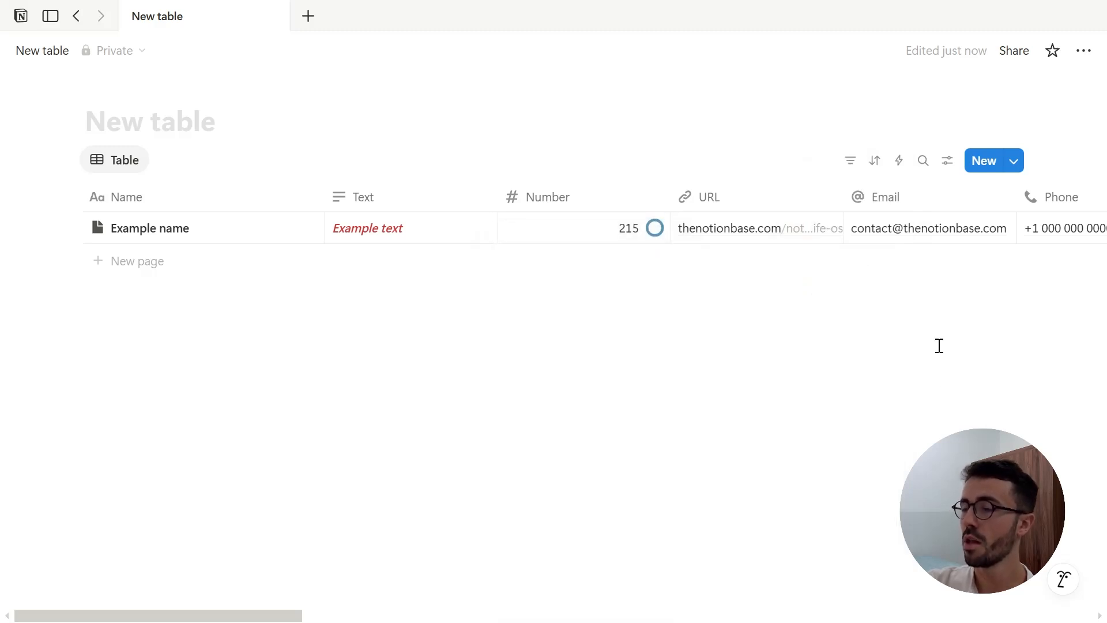
Turn on the full URL display for the URL column.
left_click(737, 198)
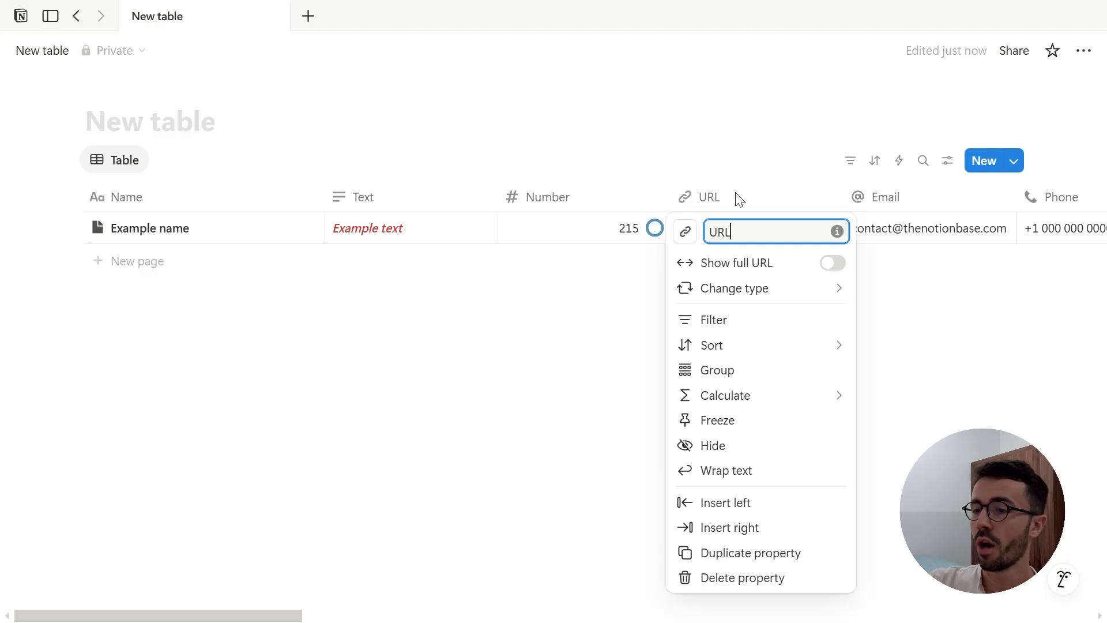
left_click(833, 266)
left_click(878, 280)
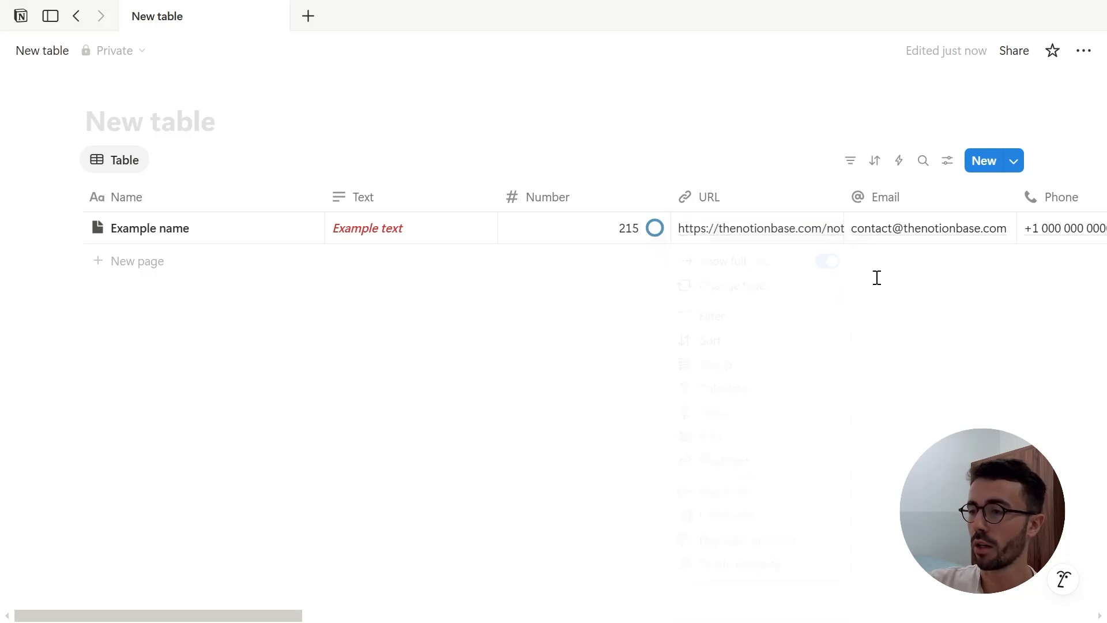
Review the contact, creation and last-edit columns, and check the date and time format settings of Created time.
scroll(776, 287, "right", 6)
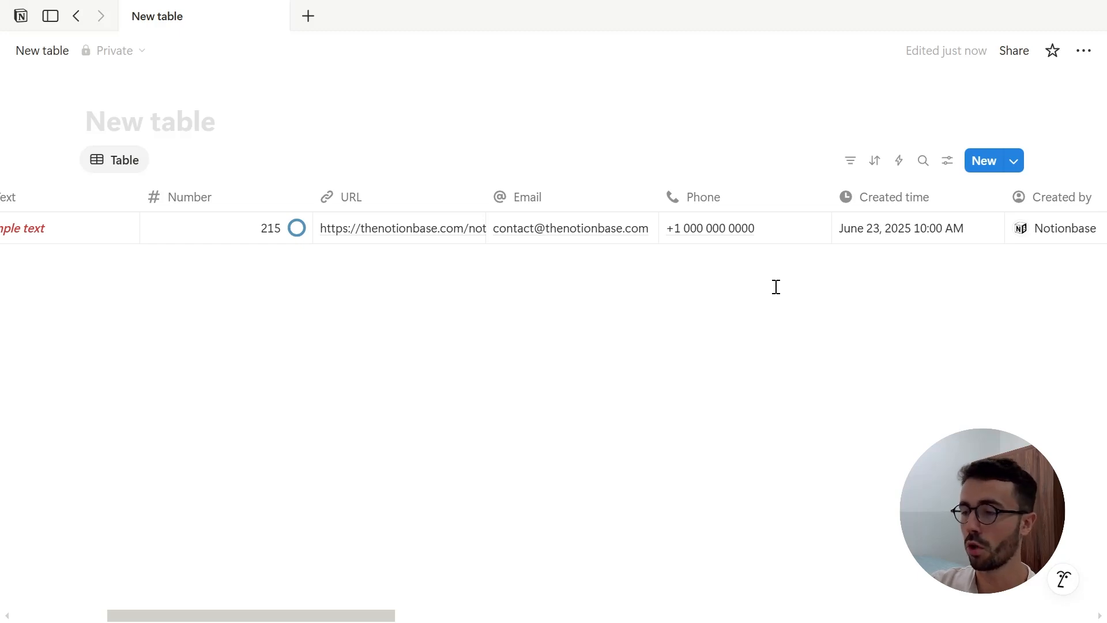
scroll(776, 286, "right", 5)
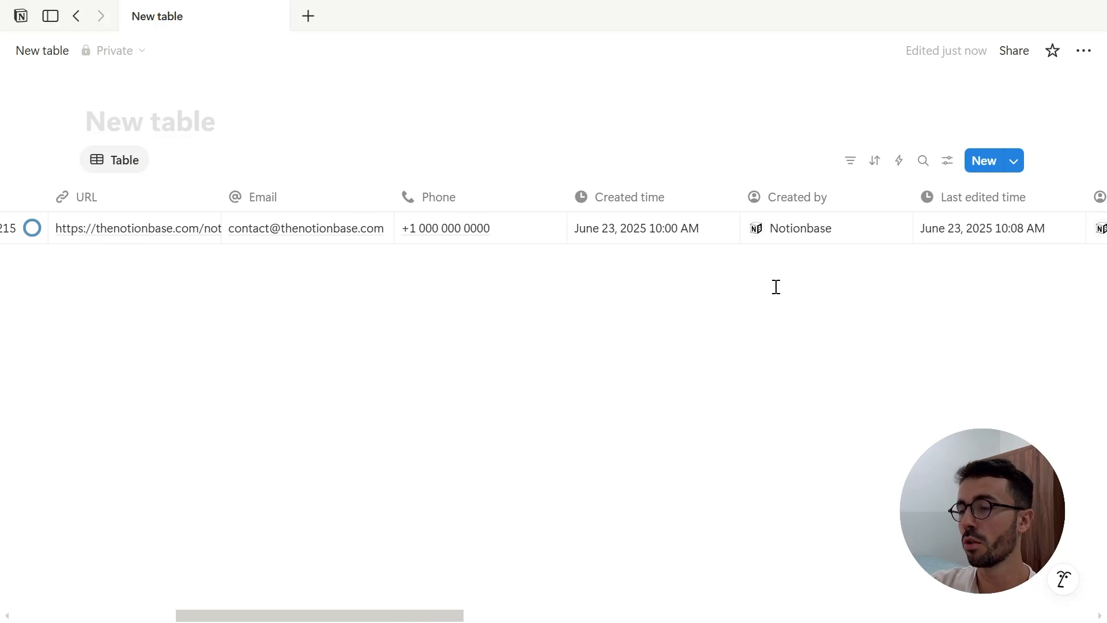
scroll(776, 287, "right", 4)
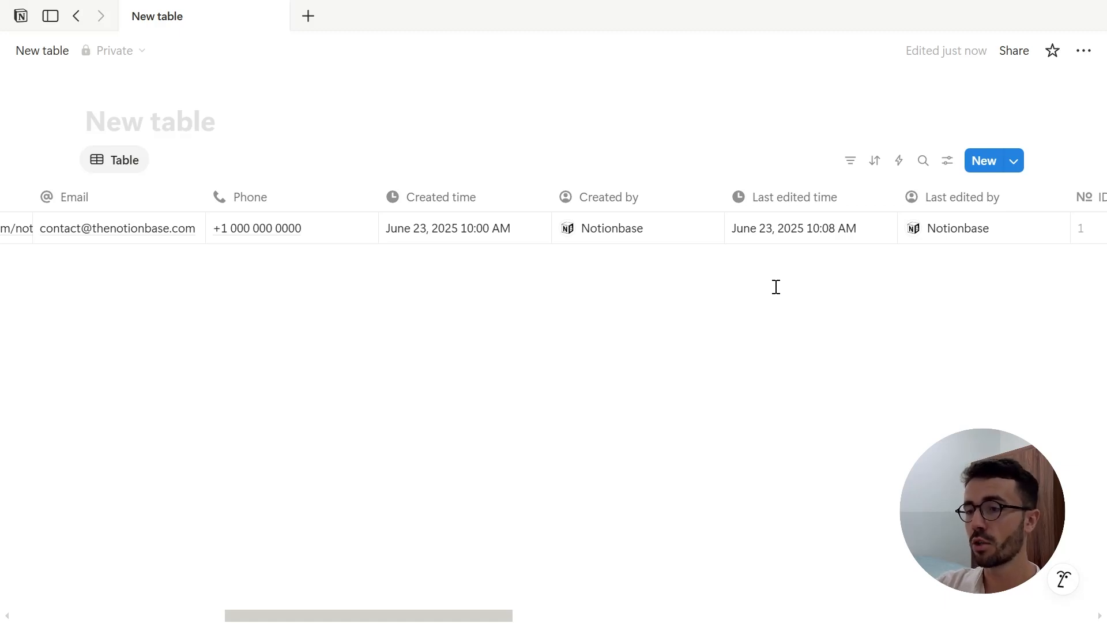
left_click(669, 241)
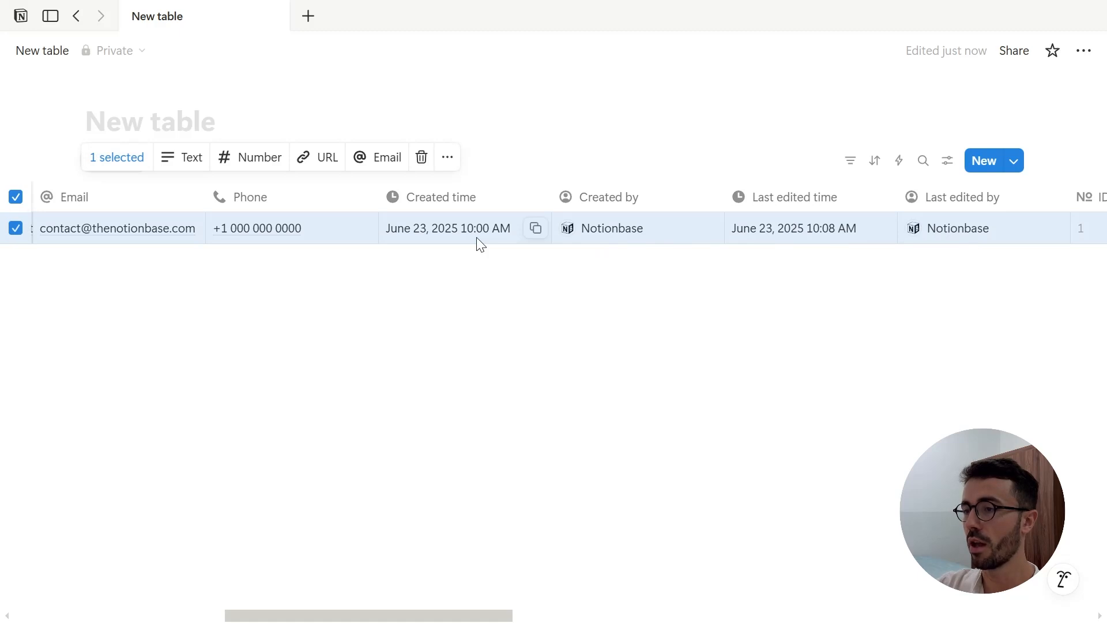
key("Escape")
left_click(507, 203)
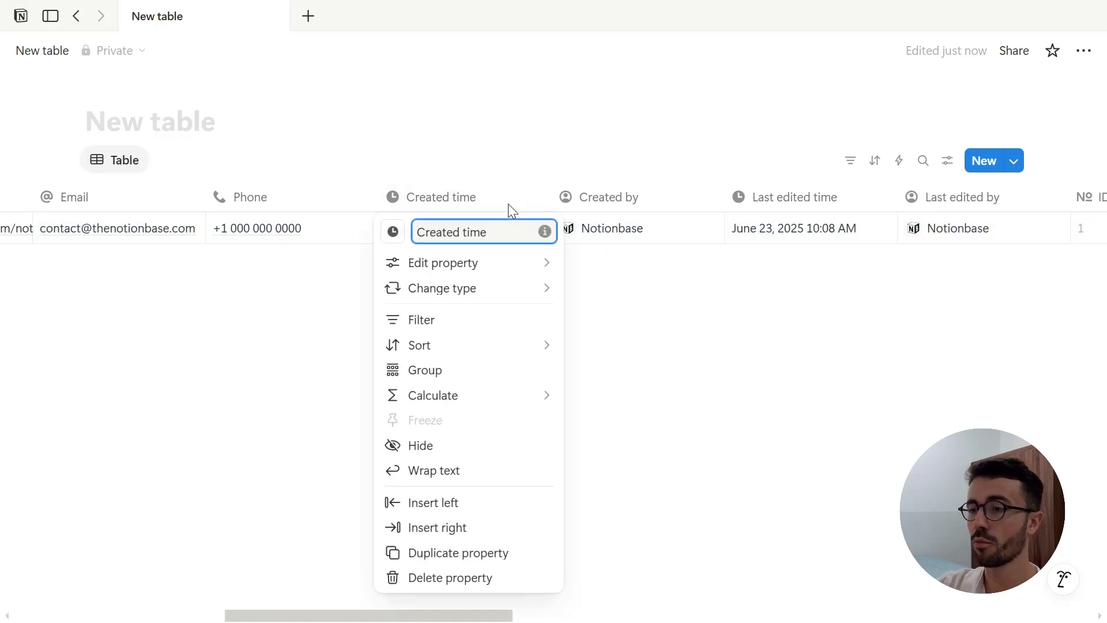
mouse_move(514, 262)
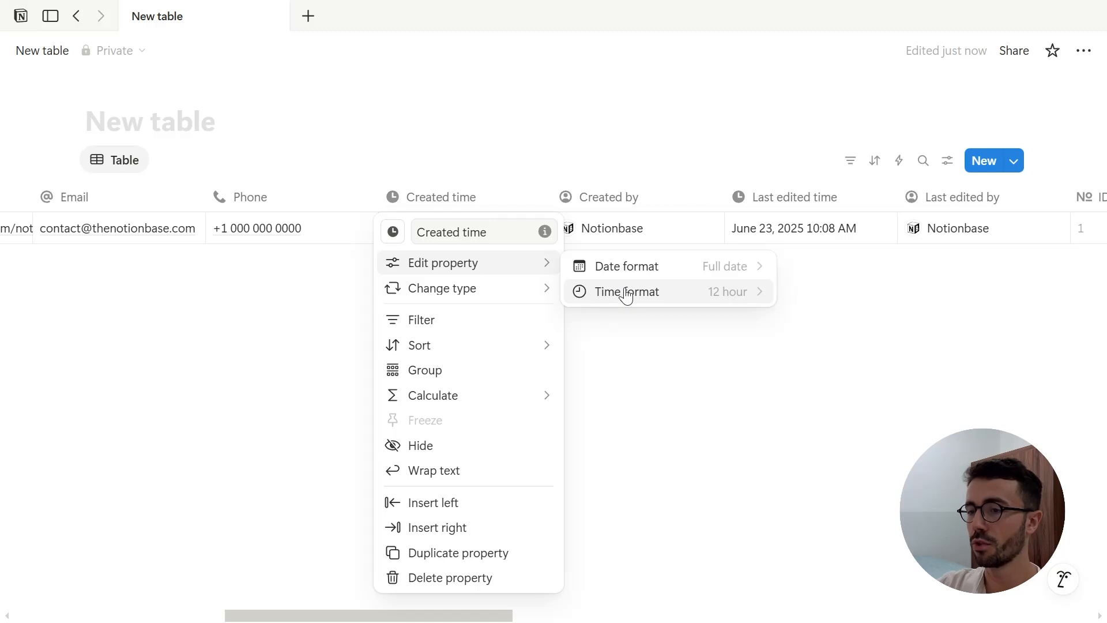
key("Escape")
Check the prefix setting of the ID property.
scroll(750, 260, "right", 3)
left_click(925, 205)
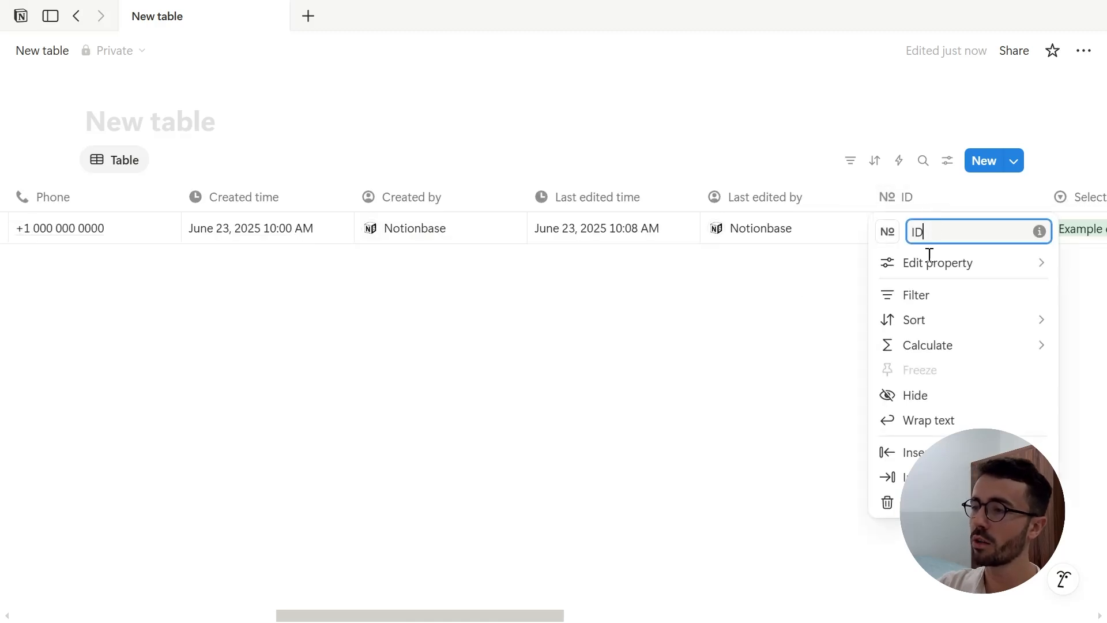
mouse_move(930, 262)
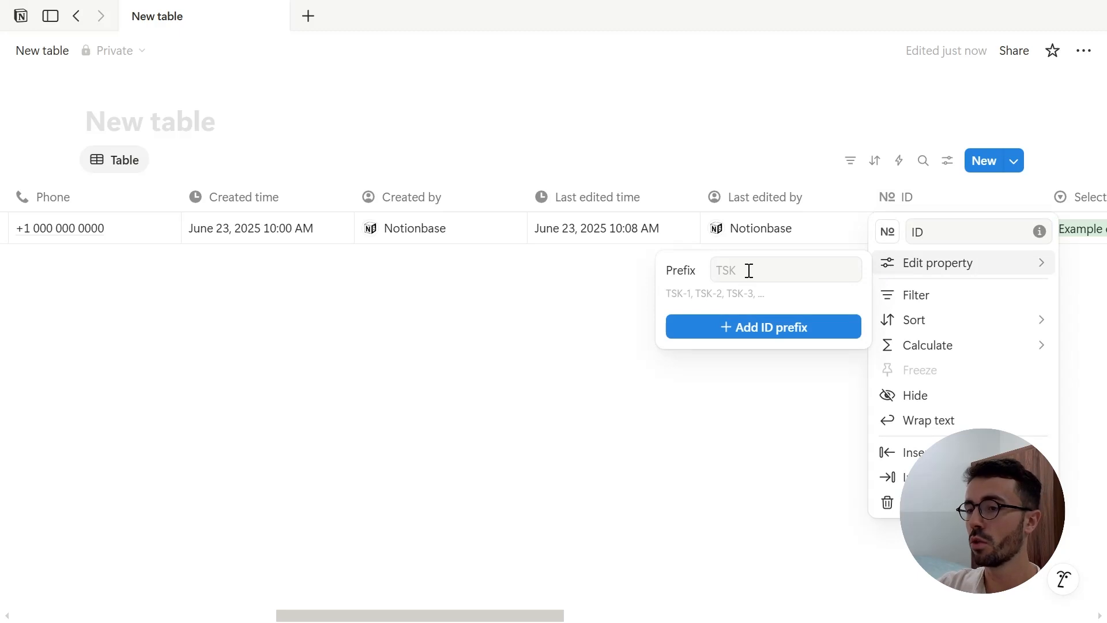
left_click(586, 302)
Try entering "Exa" as an option in the row's Select cell, and clear the entry.
scroll(588, 302, "right", 2)
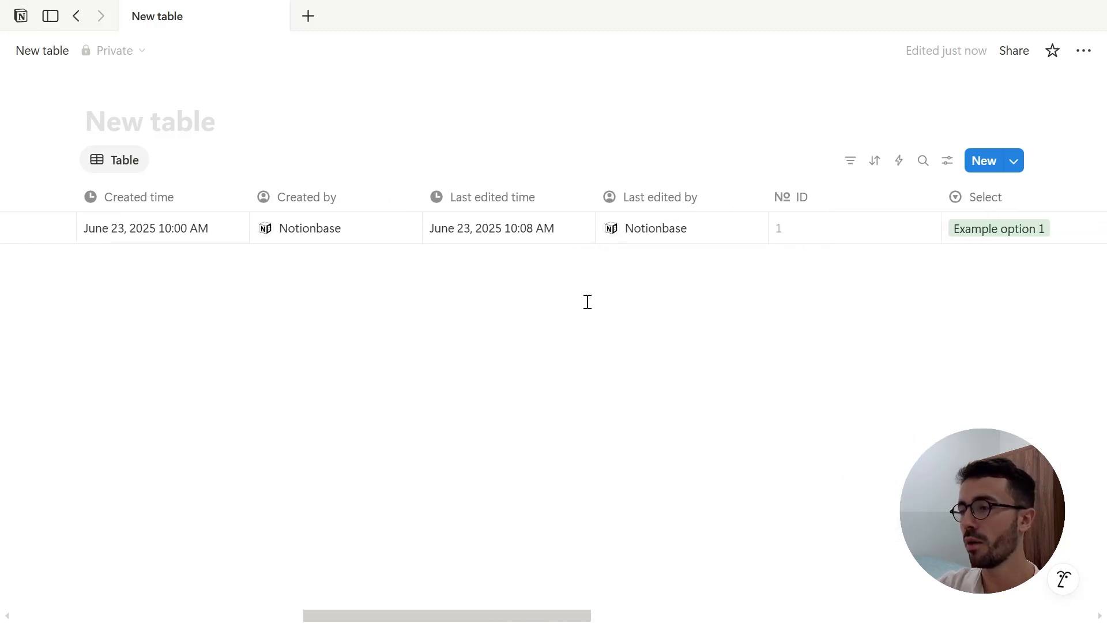
scroll(588, 302, "right", 5)
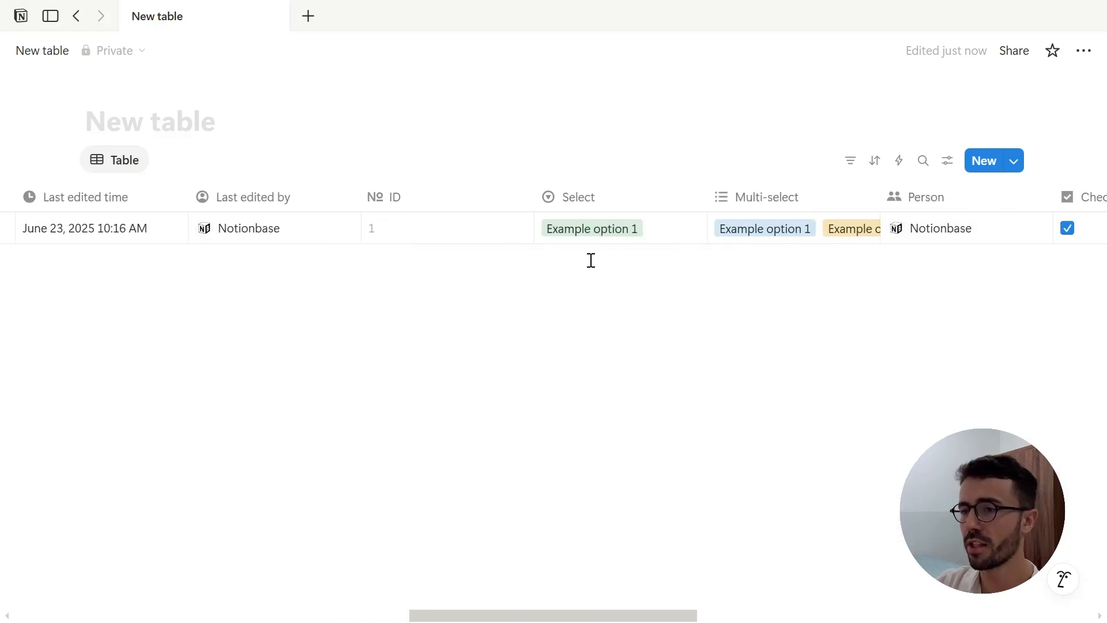
left_click(606, 233)
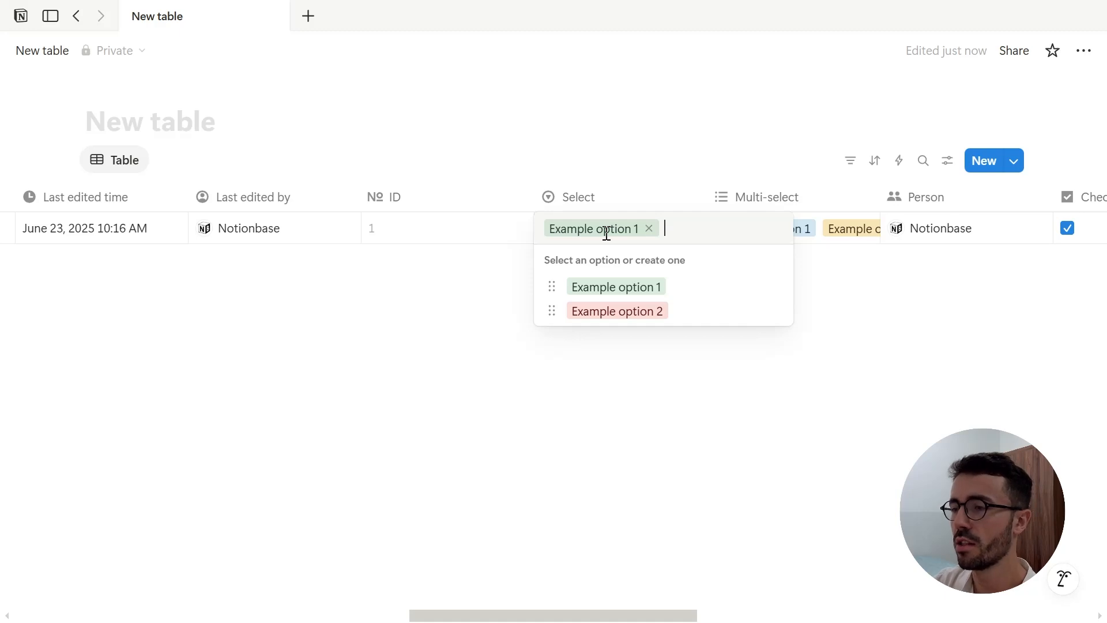
type("Exa")
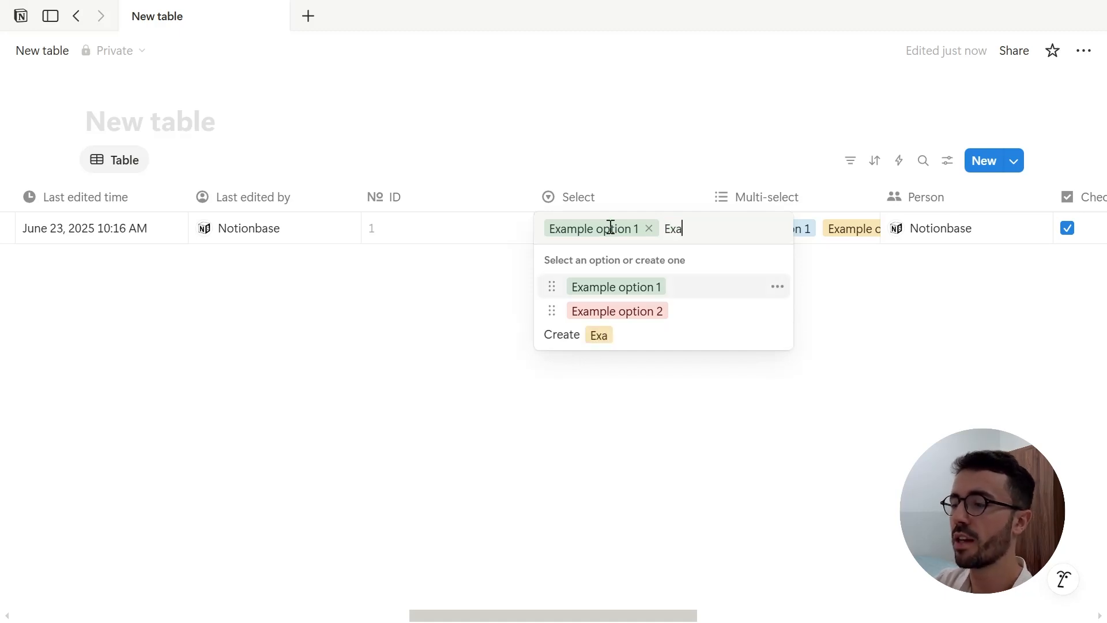
key("BackSpace")
key("BackSpace")
key("BackSpace")
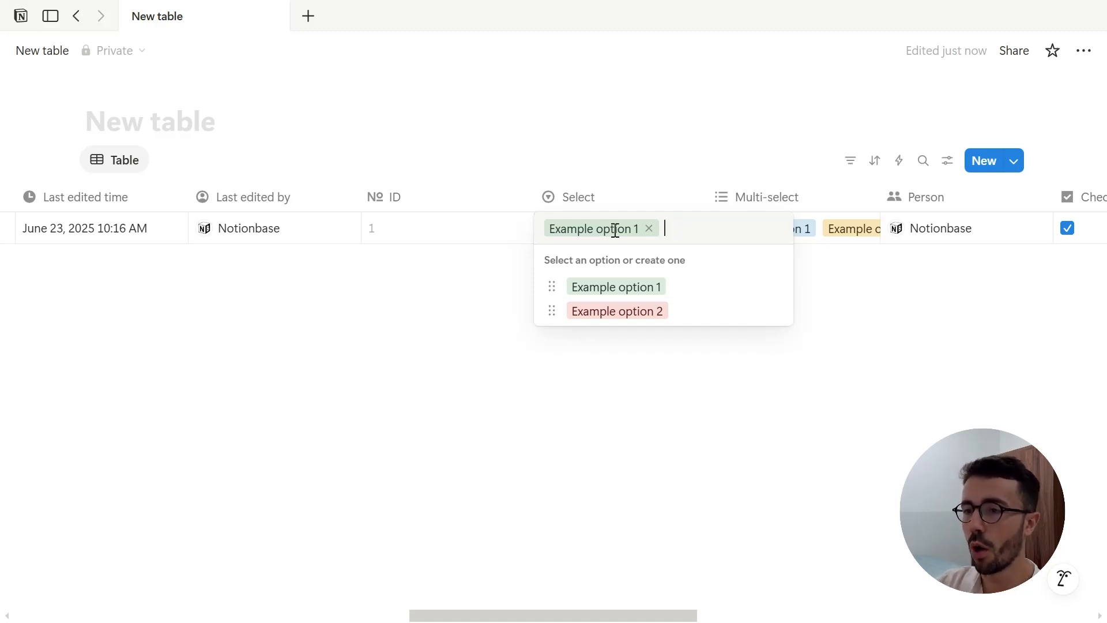
Check the name, delete and color settings of Example option 1 in the Select property, and try reordering its options.
left_click(774, 287)
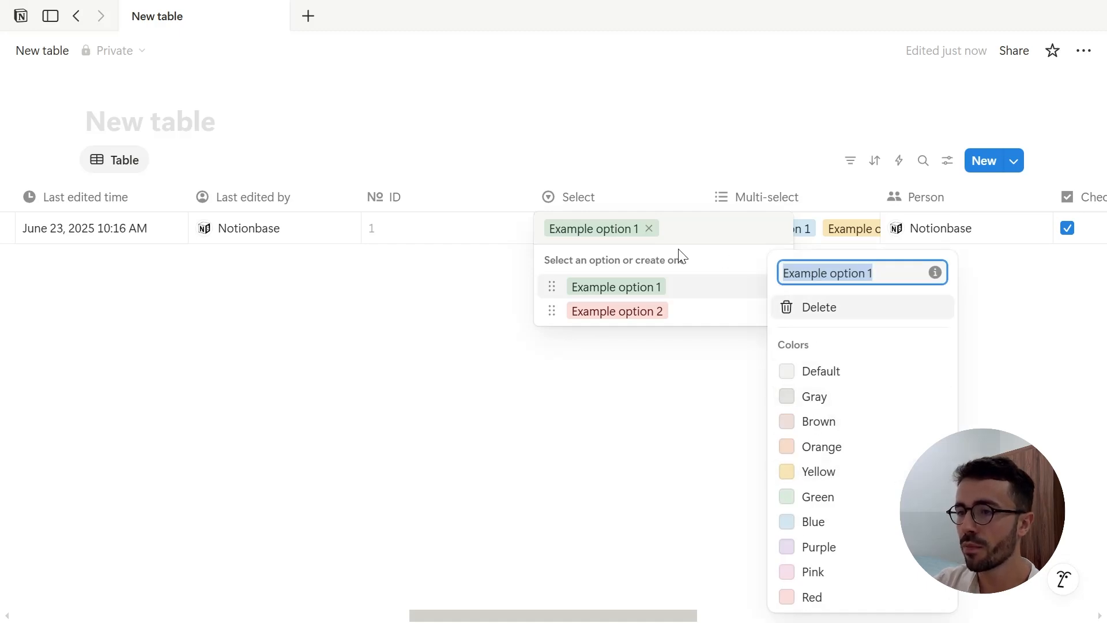
left_click(560, 261)
mouse_move(551, 287)
left_mouse_down()
mouse_move(548, 311)
mouse_move(548, 279)
left_mouse_up()
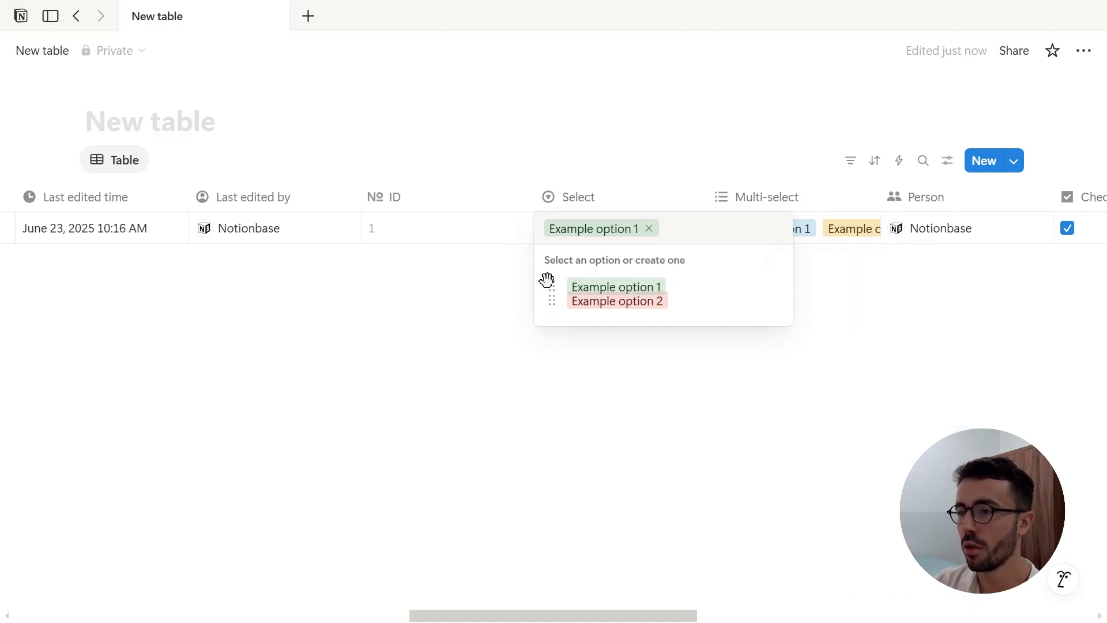
Check the options of the row's Multi-select cell and the people choices of its Person cell.
left_click(814, 236)
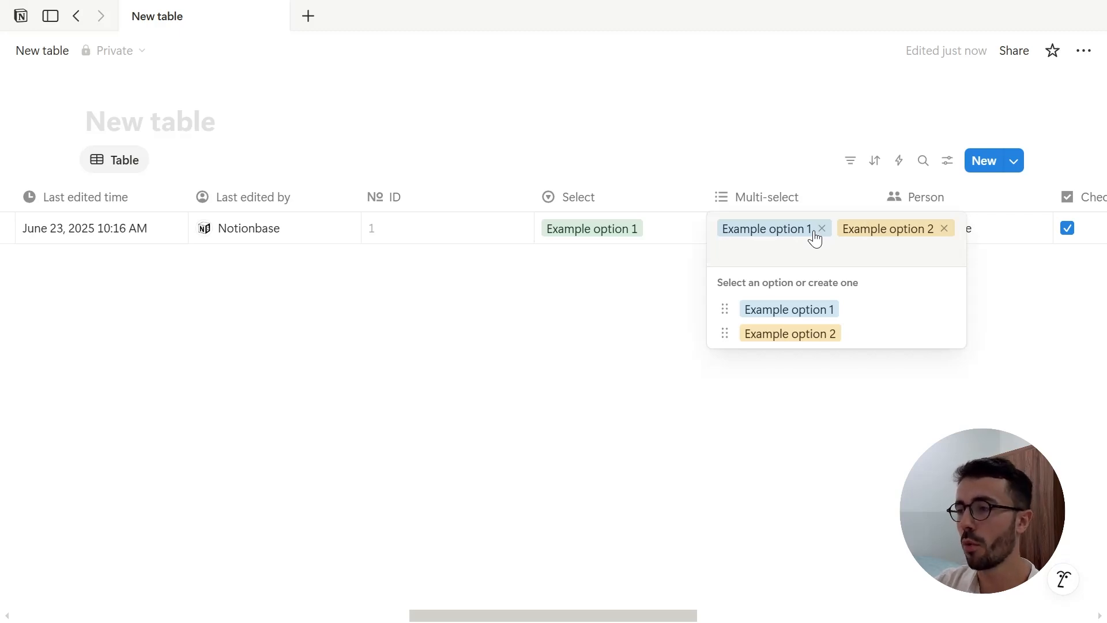
key("Escape")
scroll(692, 372, "right", 5)
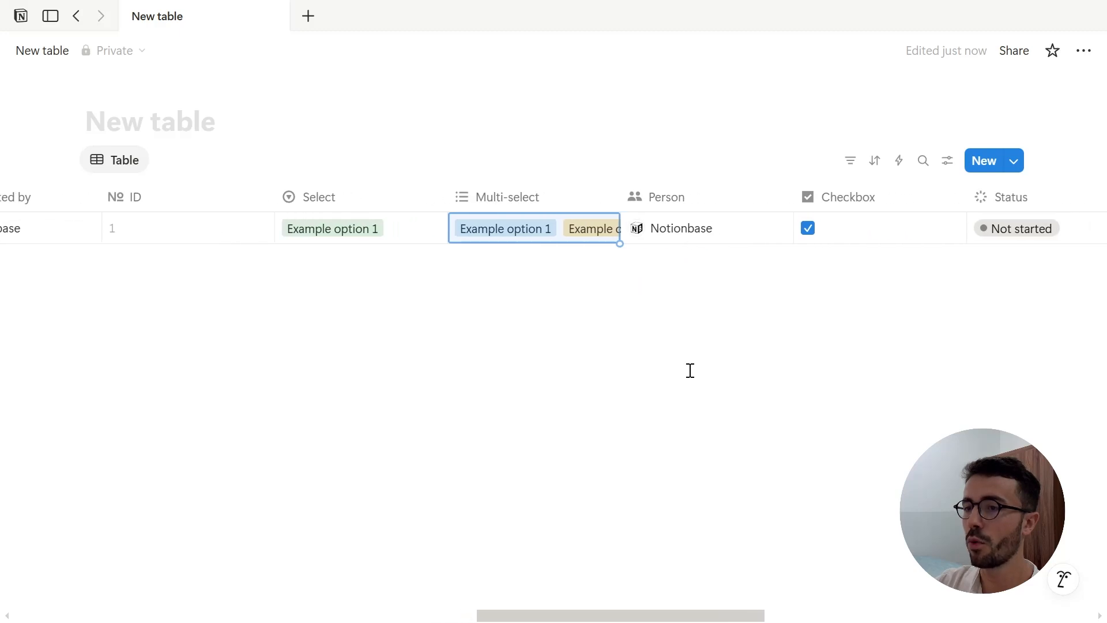
left_click(687, 239)
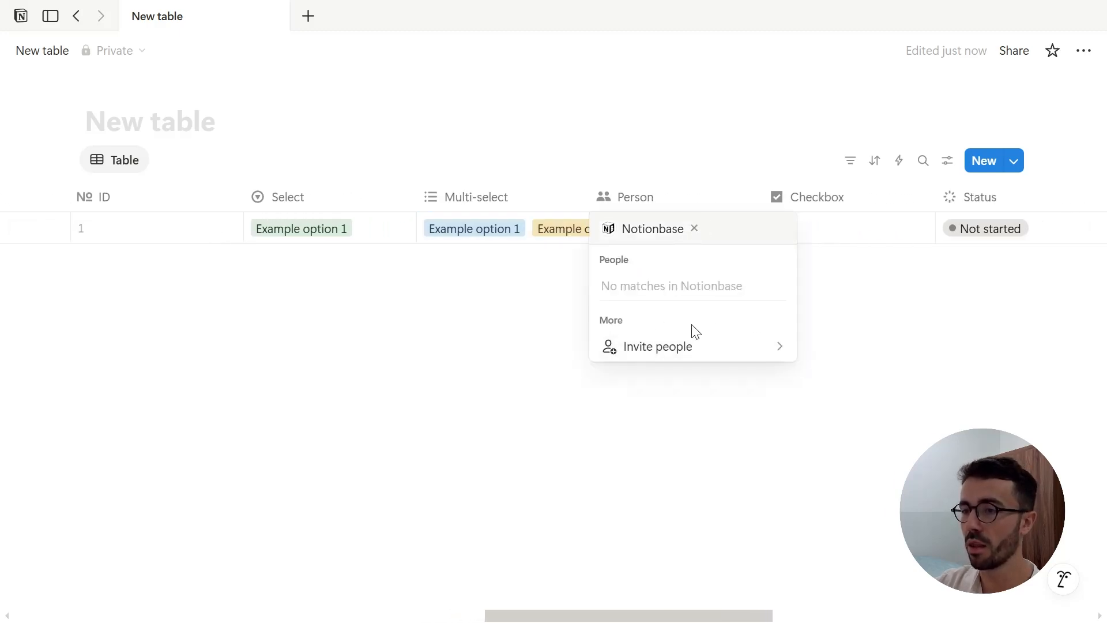
left_click(846, 240)
Uncheck the row's Checkbox property and check it again.
left_click(847, 239)
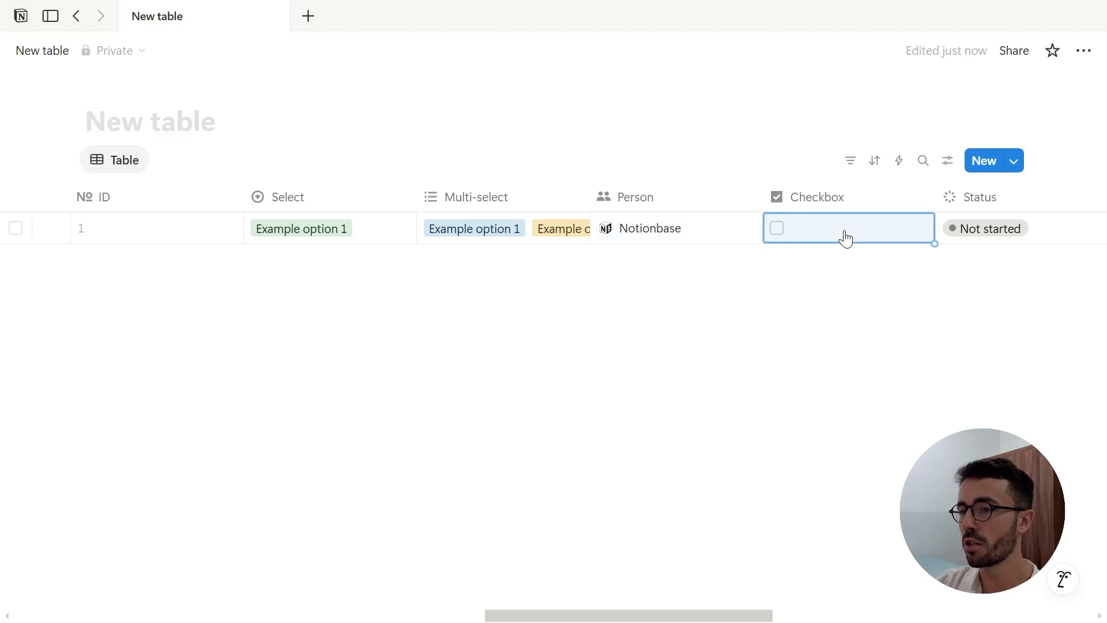
left_click(846, 239)
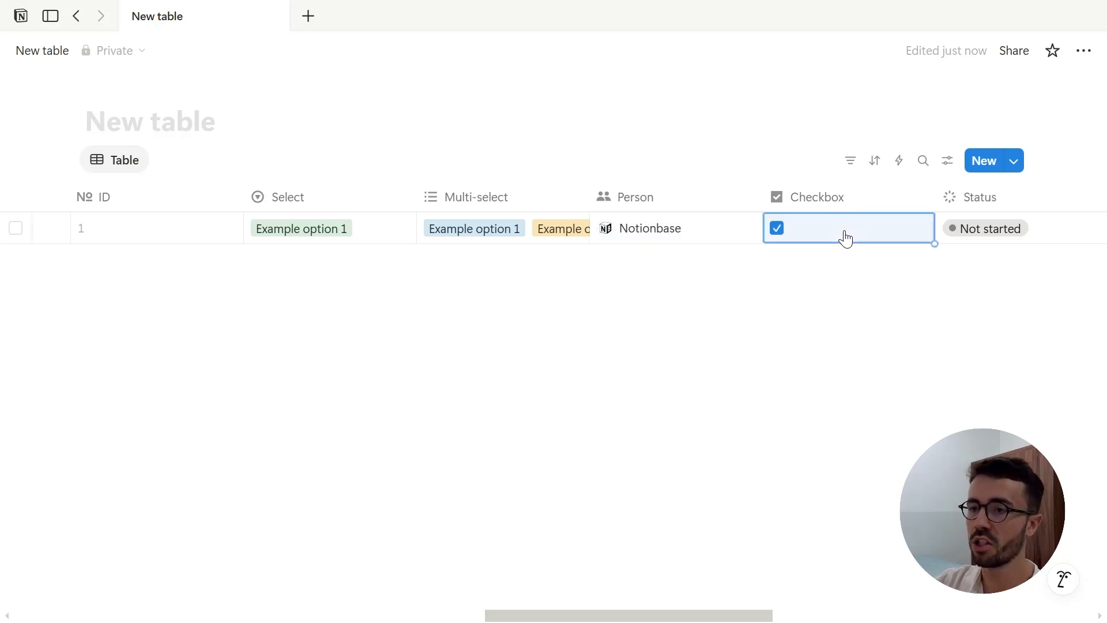
Edit the Status property and move its In progress option to the To-do group.
scroll(846, 237, "right", 6)
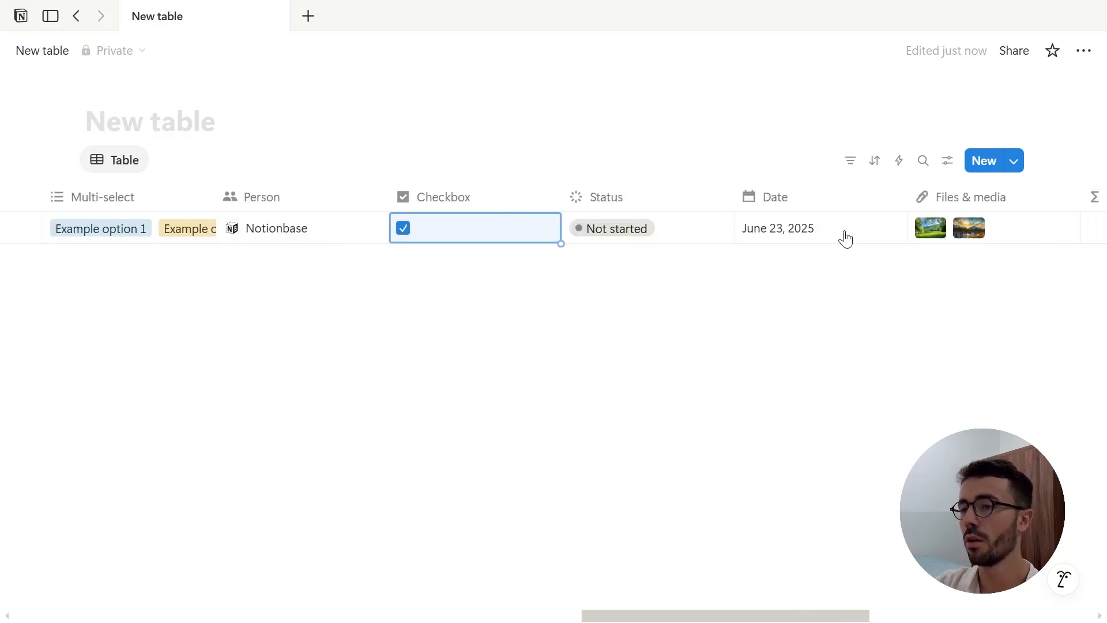
left_click(594, 231)
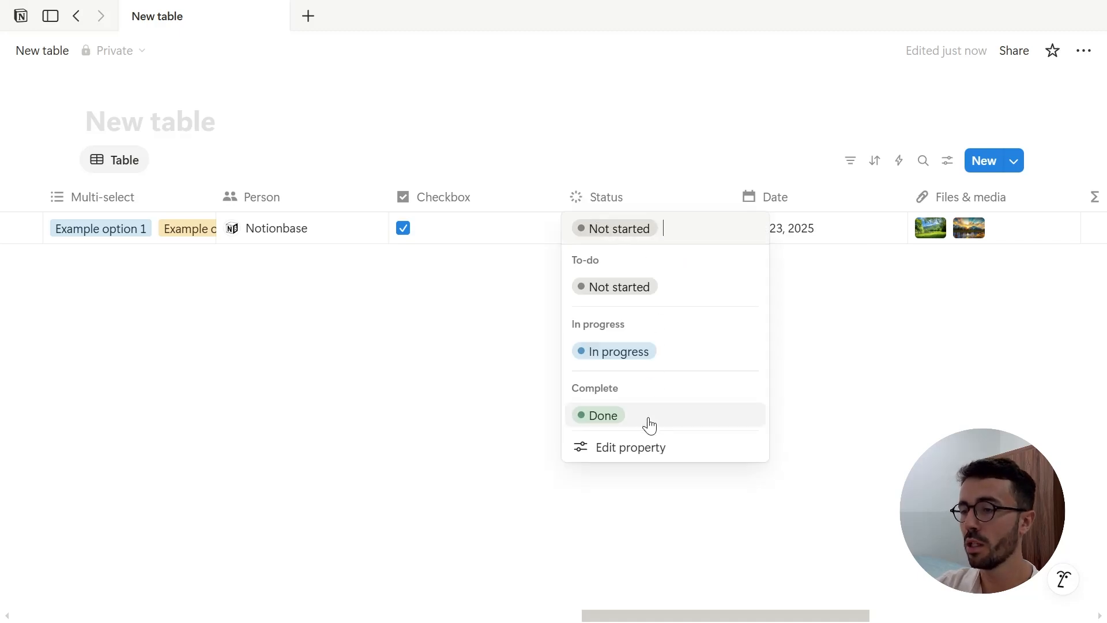
left_click(629, 457)
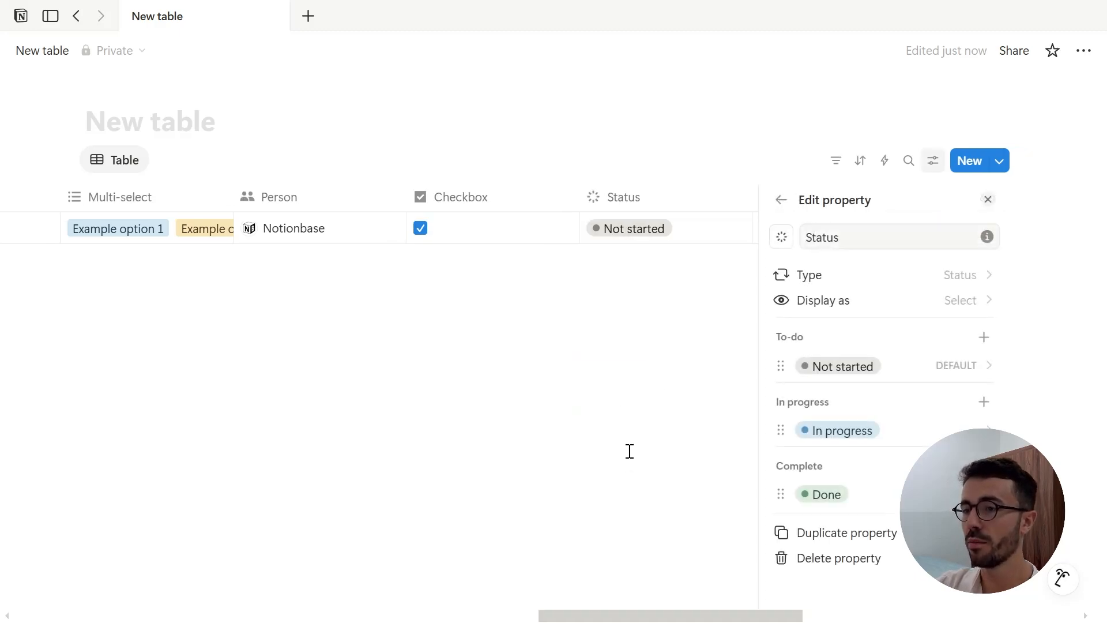
left_click(856, 434)
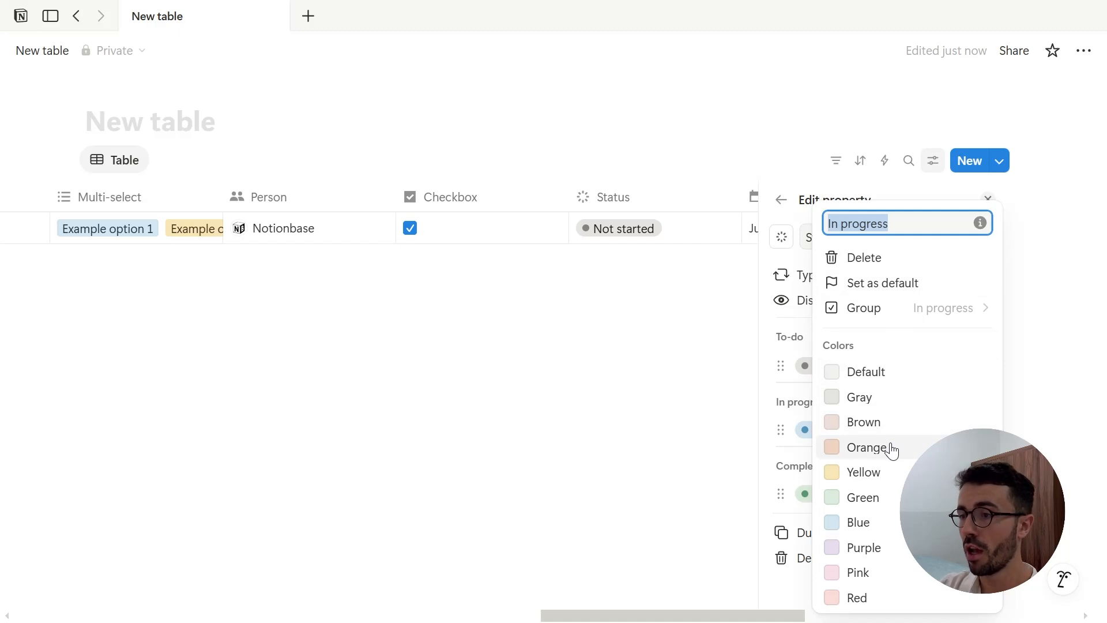
left_click(911, 313)
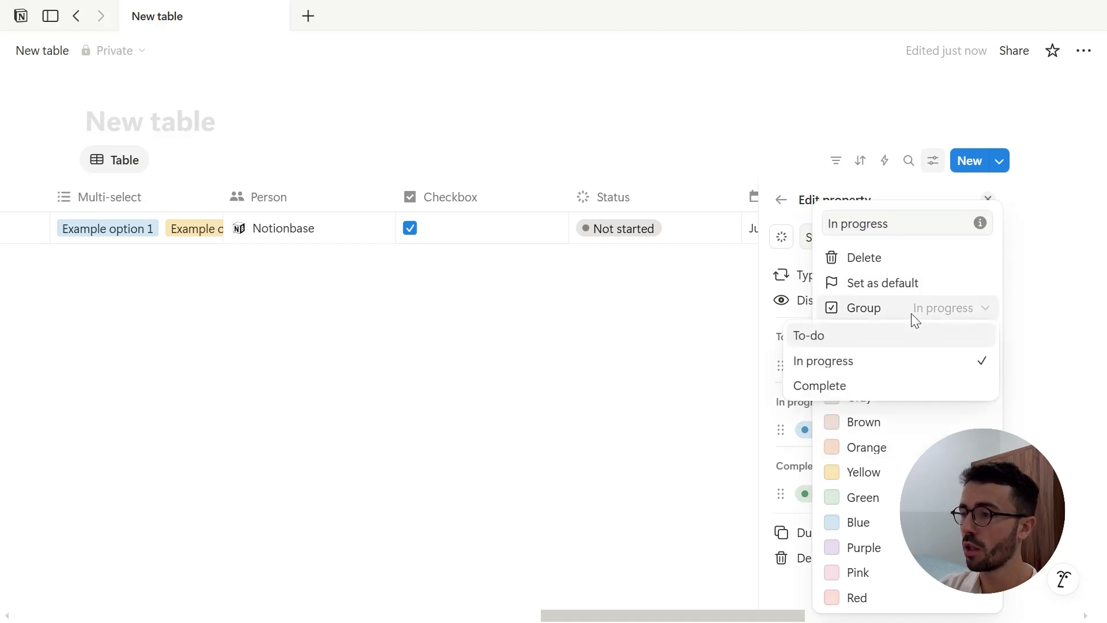
left_click(876, 341)
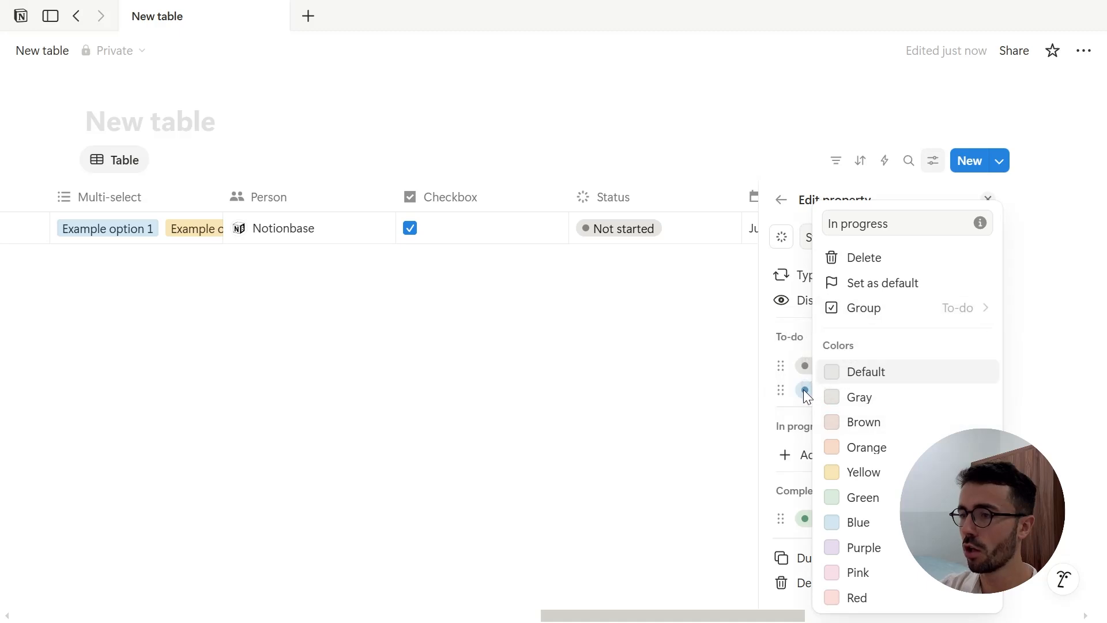
left_click(796, 403)
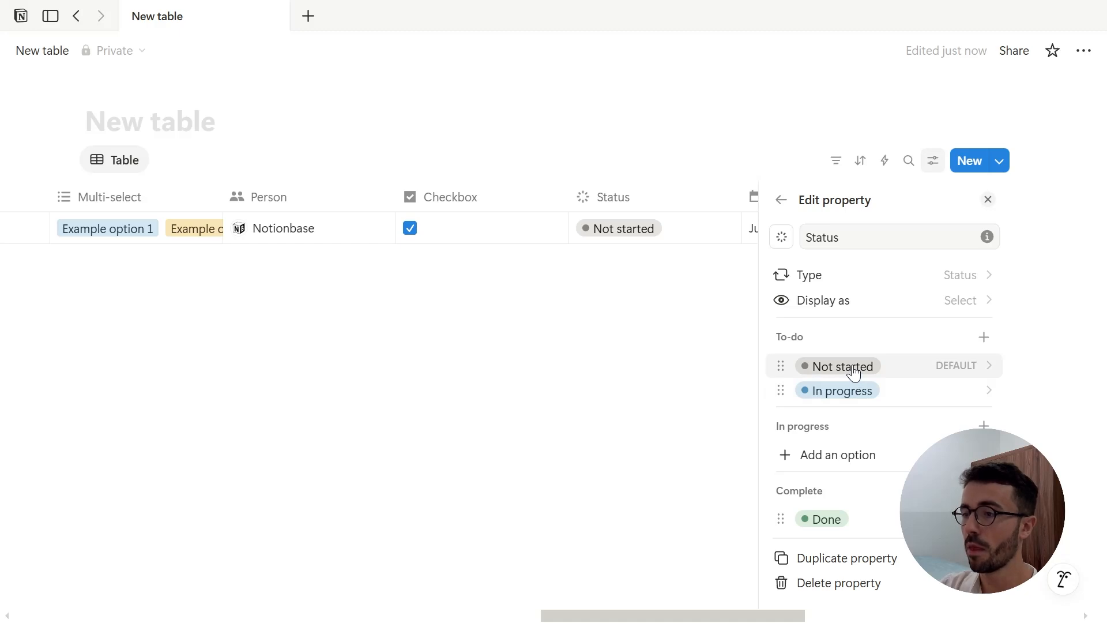
Move the Not started option to the In progress group and check the display choices of the Status property.
left_click_drag(854, 373, 842, 447)
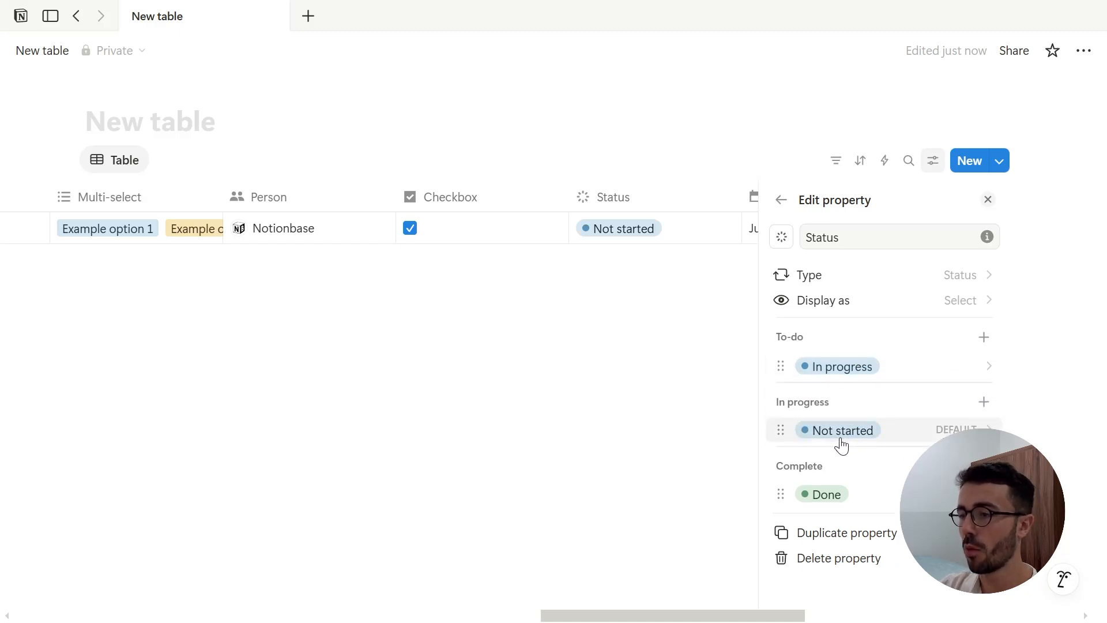
left_click(906, 304)
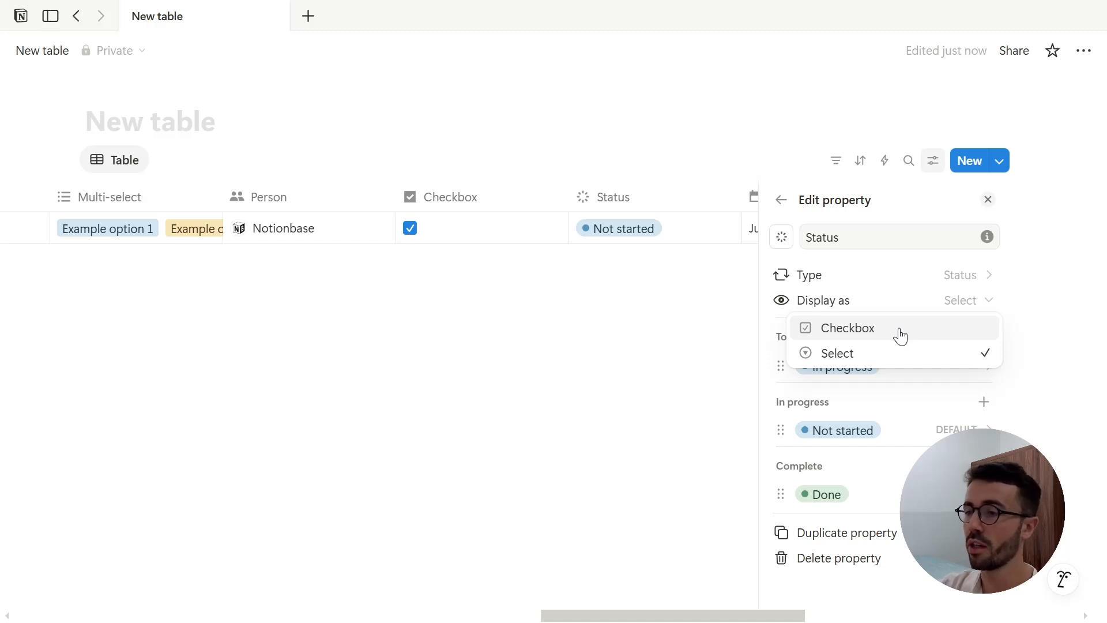
left_click(891, 396)
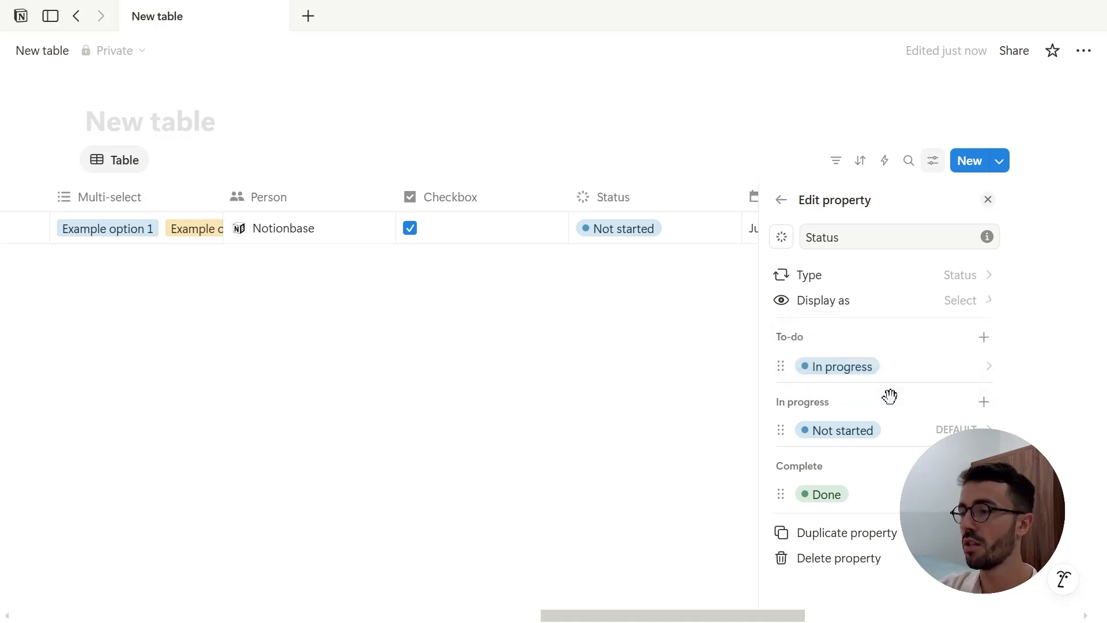
left_click(751, 404)
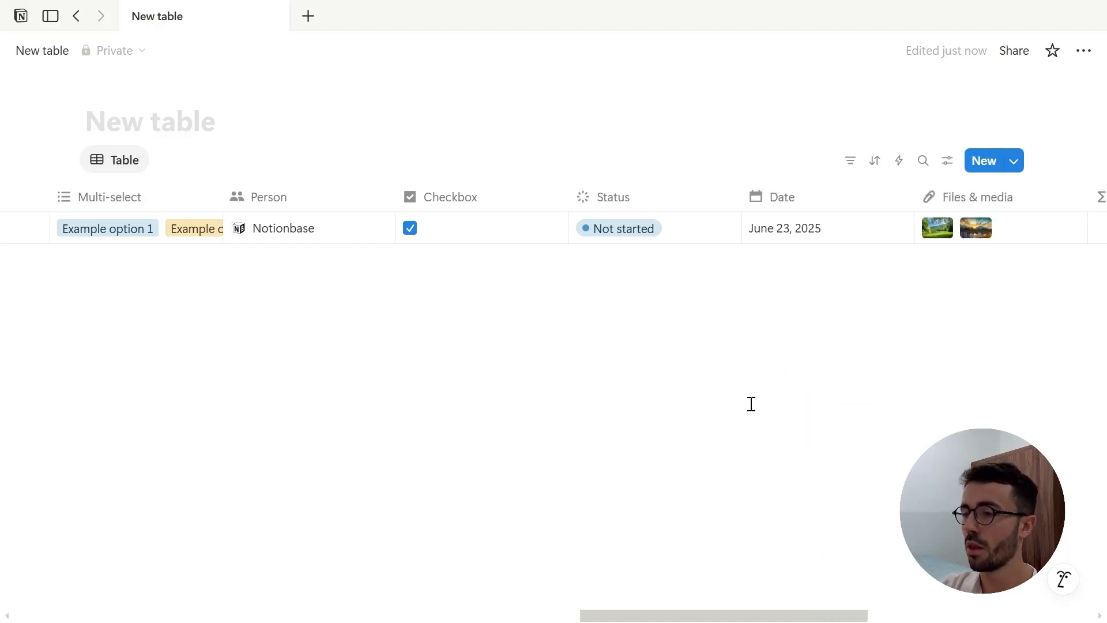
Check the calendar and date format settings of the row's Date cell.
left_click(787, 233)
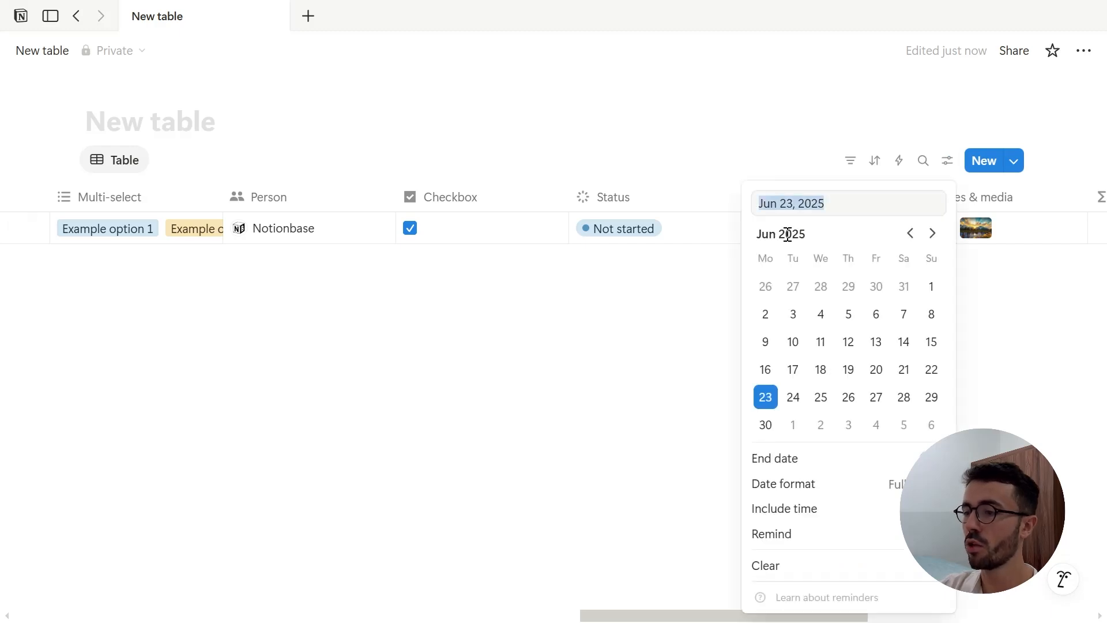
left_click(822, 493)
left_click(733, 420)
Check the upload and embed link choices for adding a file to the row's Files & media cell.
scroll(734, 421, "right", 1)
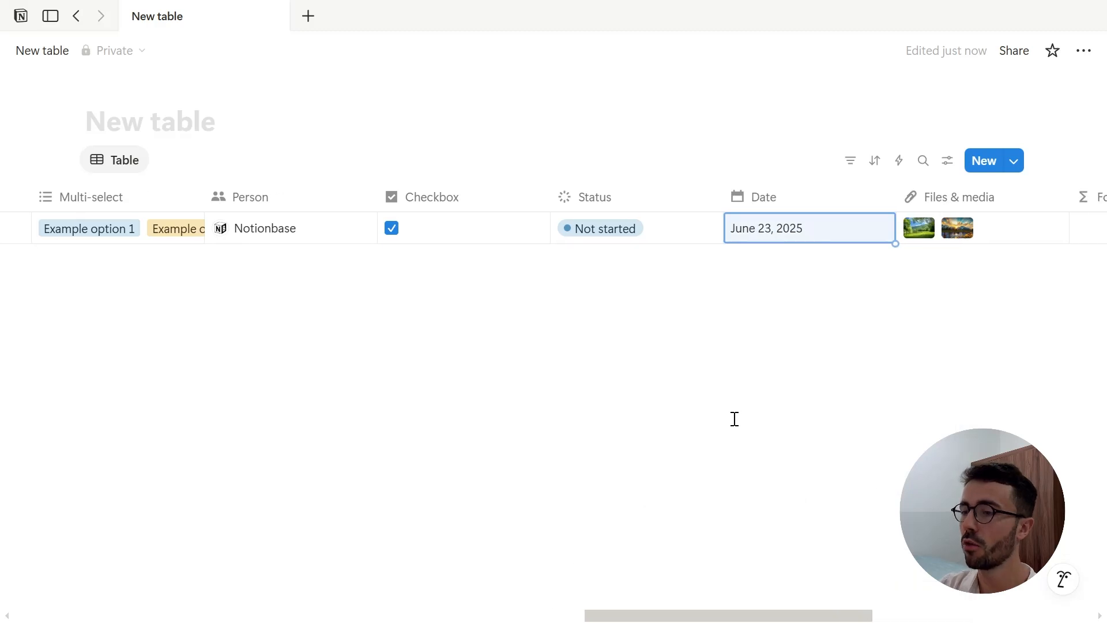
scroll(889, 323, "right", 1)
scroll(820, 274, "right", 2)
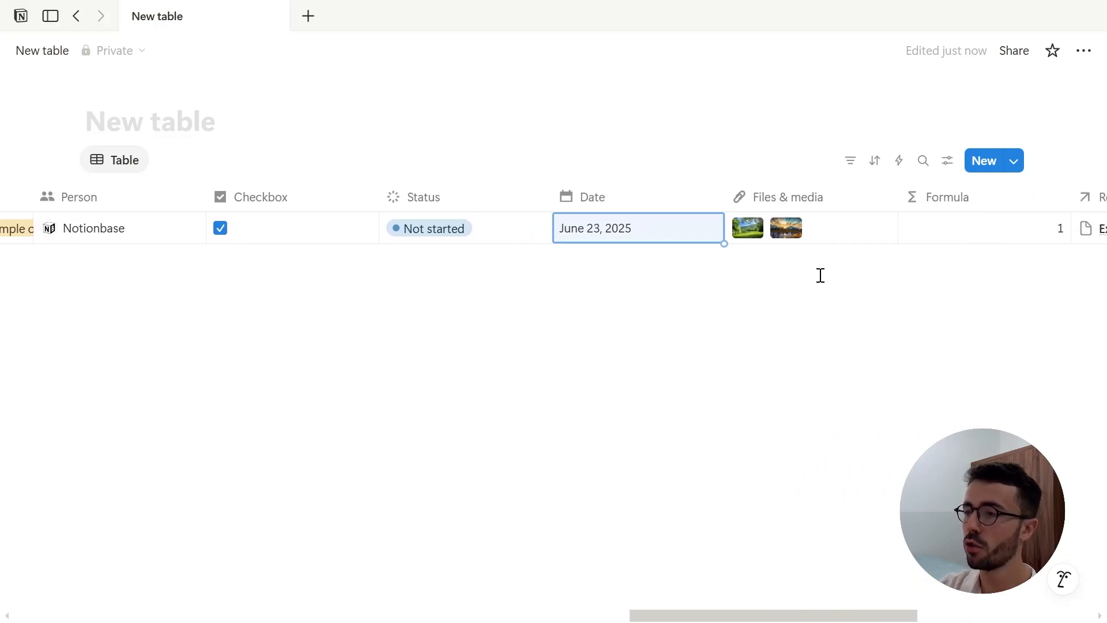
left_click(850, 230)
left_click(819, 465)
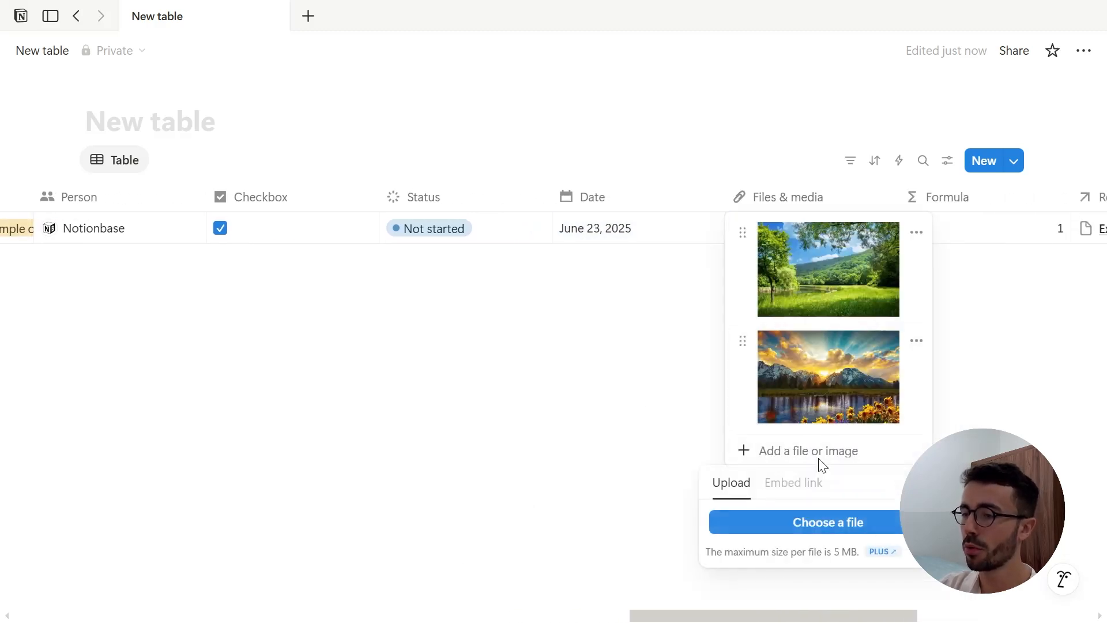
left_click(815, 489)
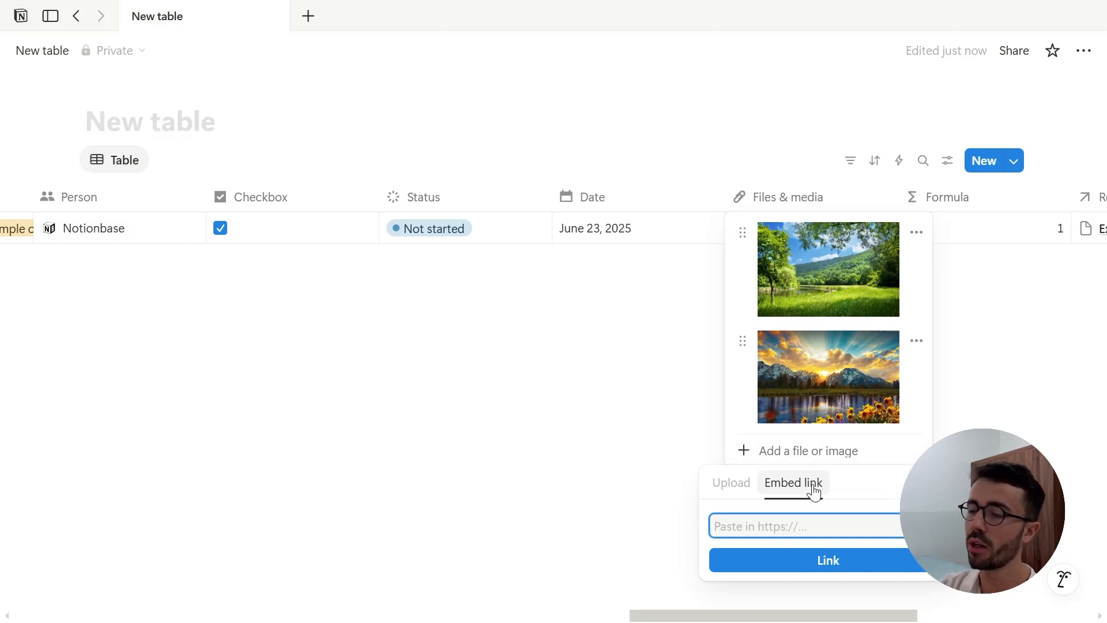
left_click(698, 502)
Review the Formula, Relation, Rollup and Button columns.
scroll(697, 500, "right", 3)
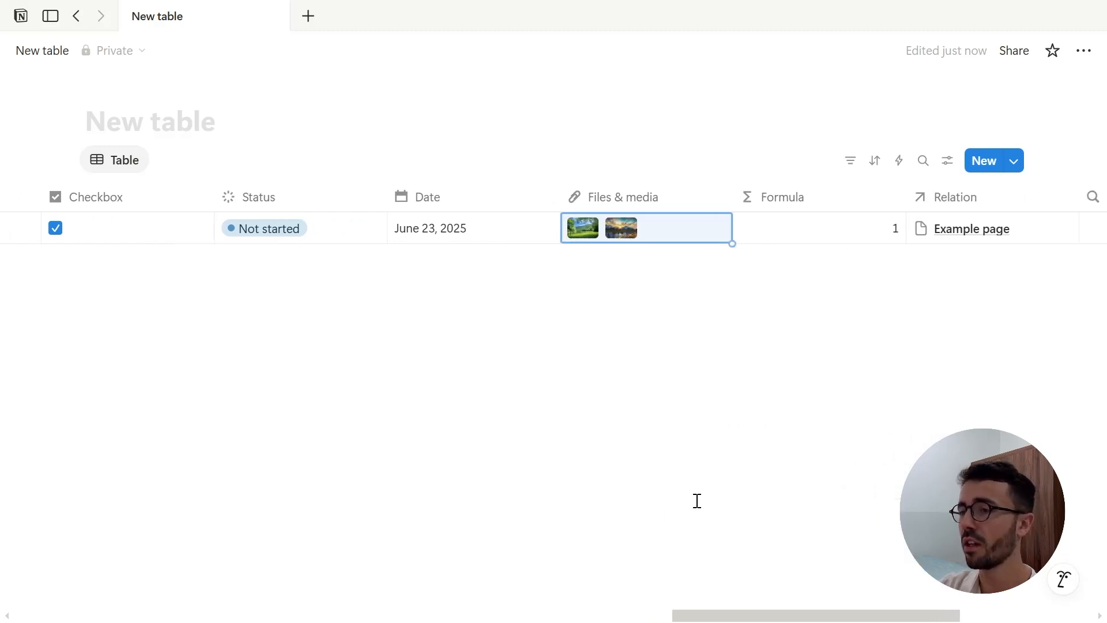
scroll(697, 501, "right", 5)
scroll(682, 220, "right", 2)
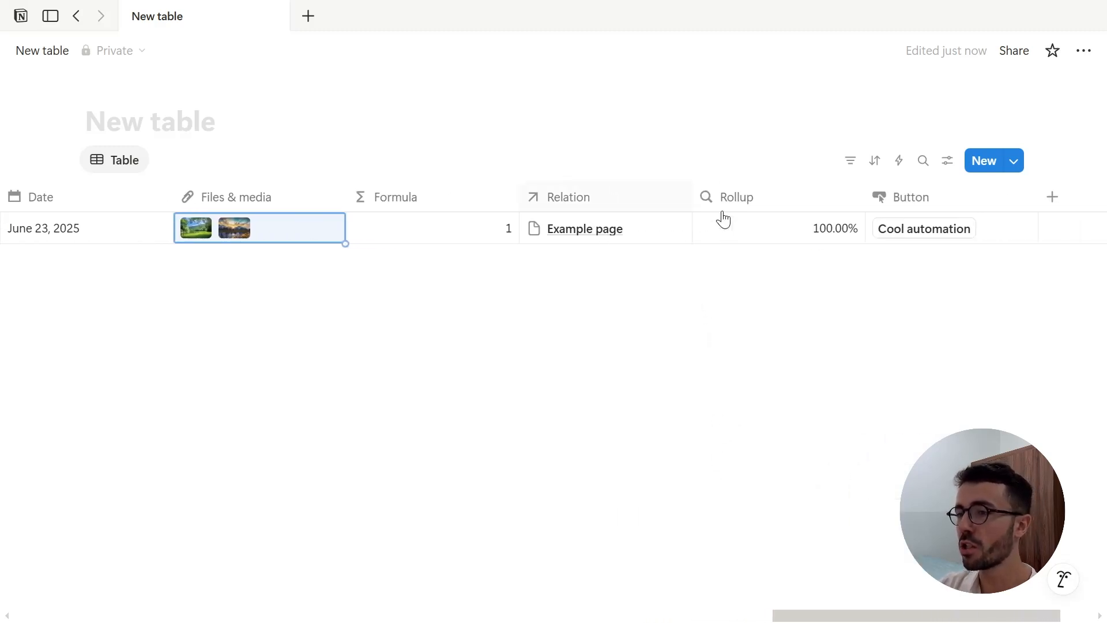
scroll(732, 218, "right", 1)
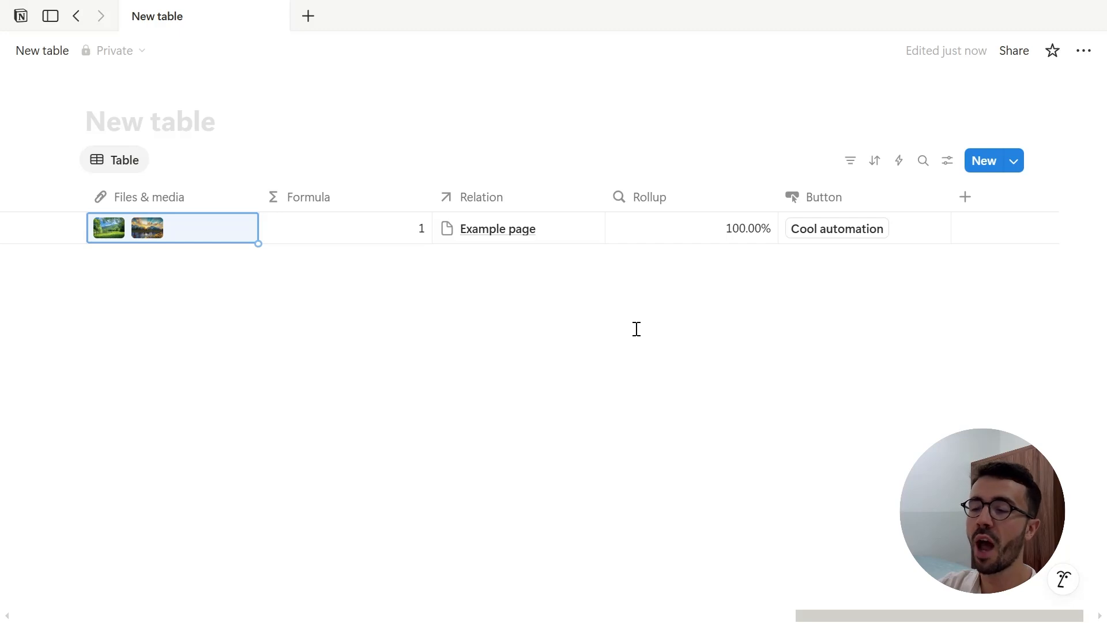
Change the type of the Number property to Select.
scroll(636, 329, "left", 15)
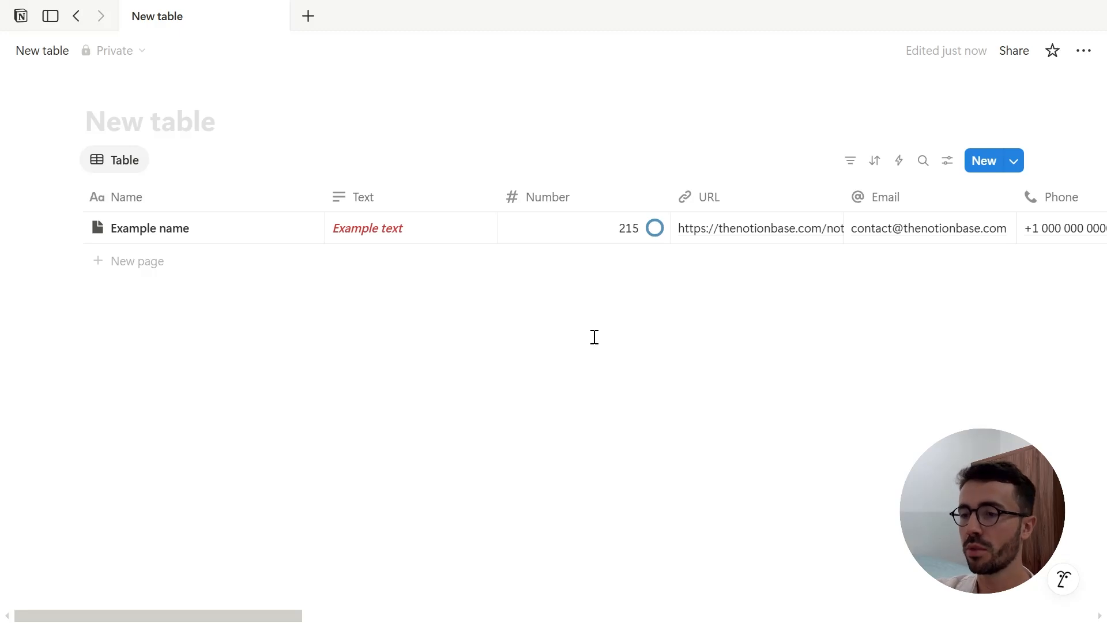
left_click(600, 203)
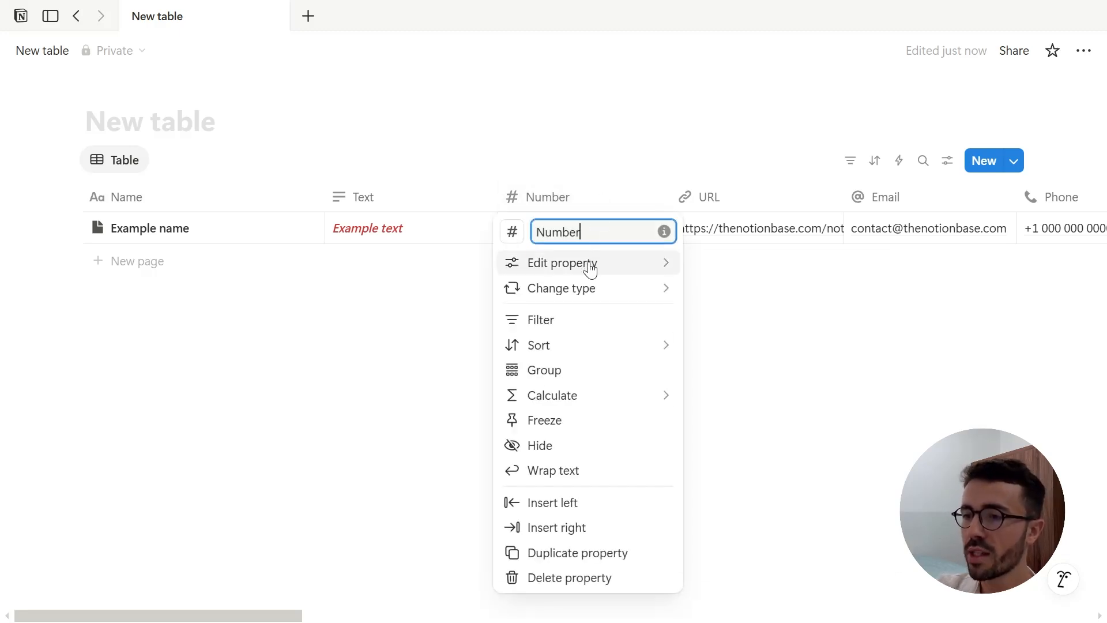
mouse_move(588, 294)
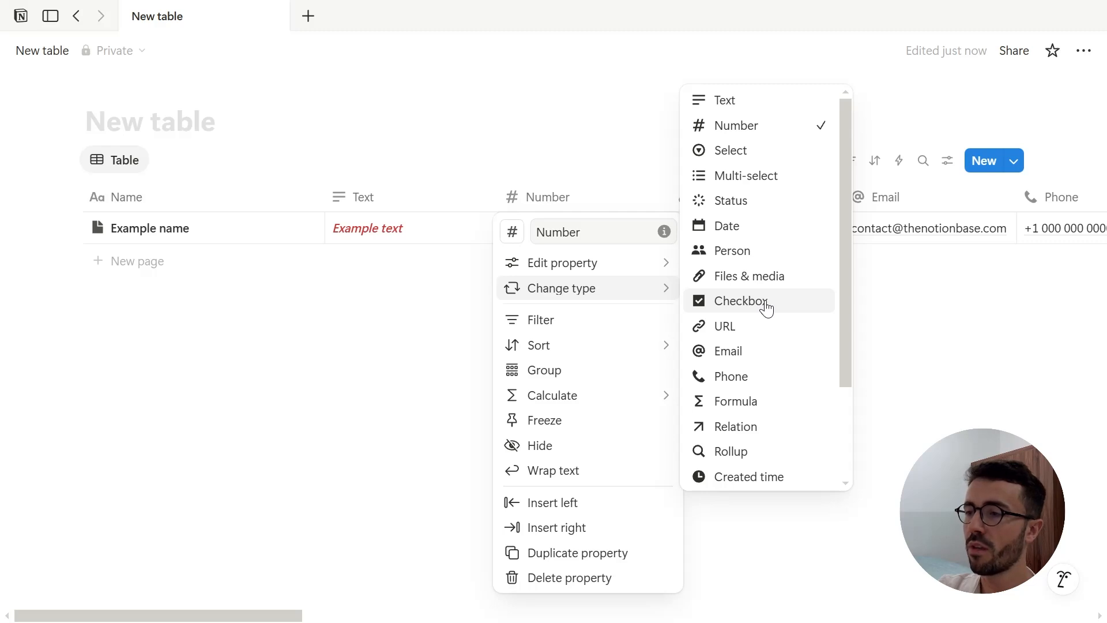
left_click(767, 155)
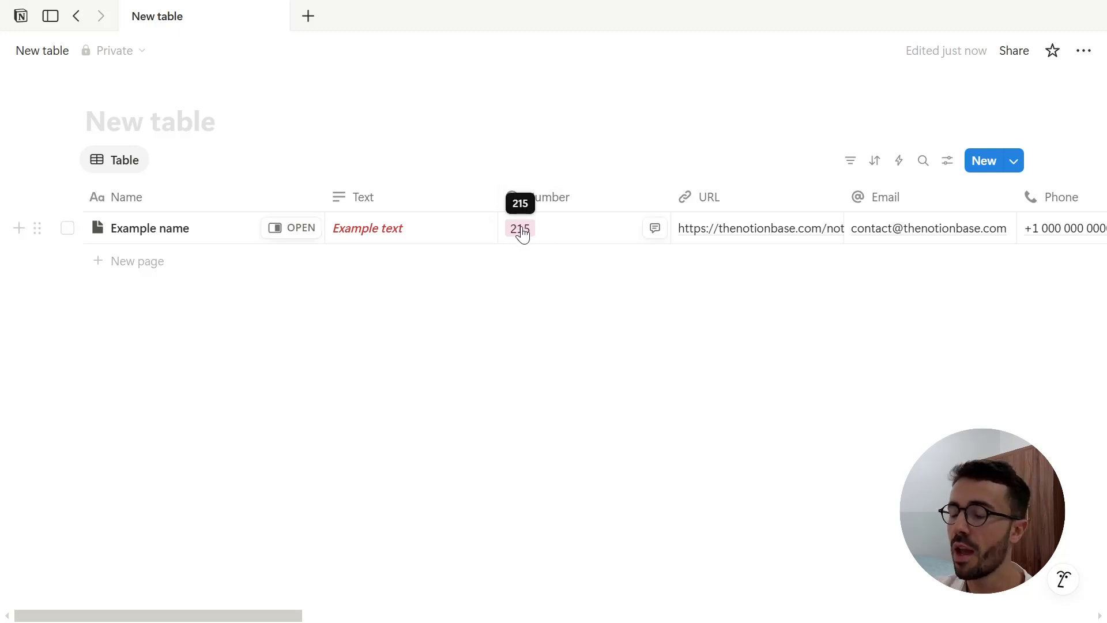
Check the options of the converted Number property, change its type to Date, and switch it back to Select.
left_click(556, 199)
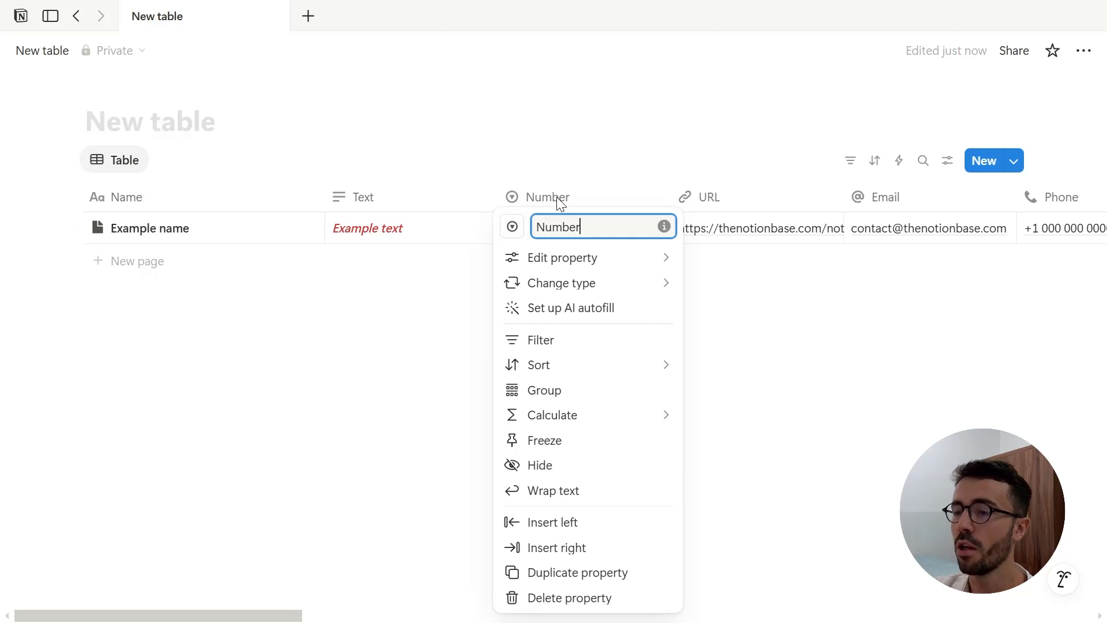
left_click(593, 257)
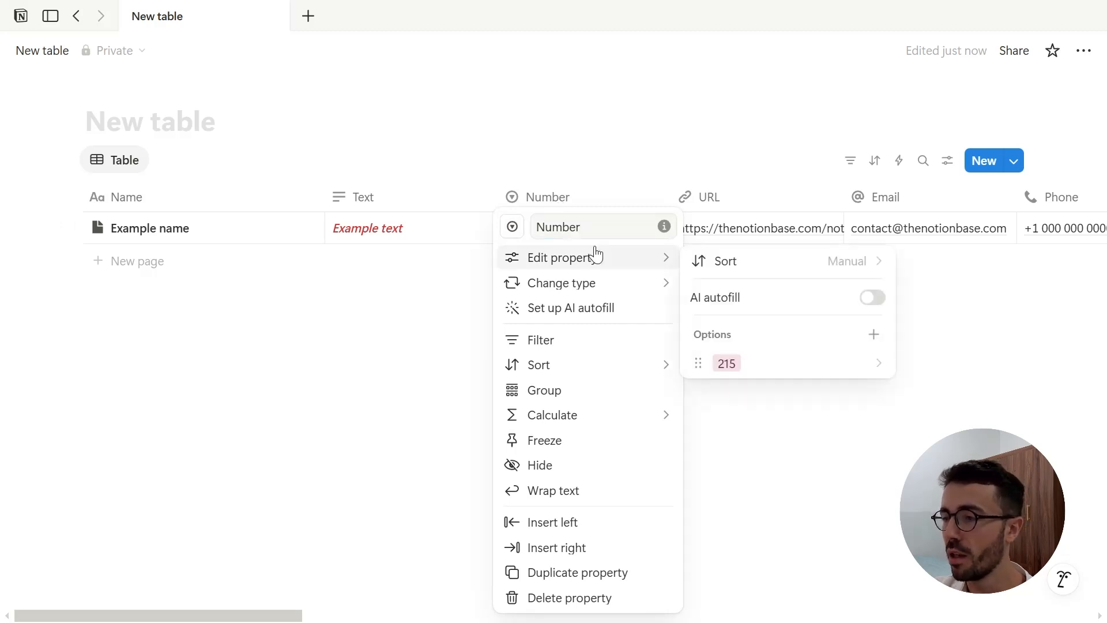
left_click(759, 217)
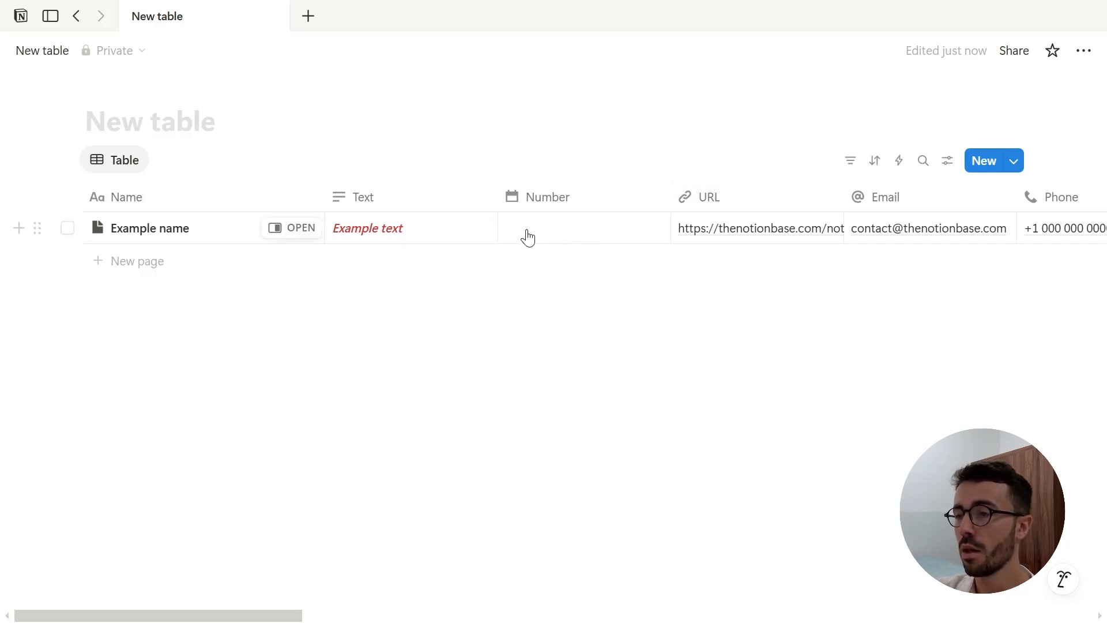
left_click(567, 189)
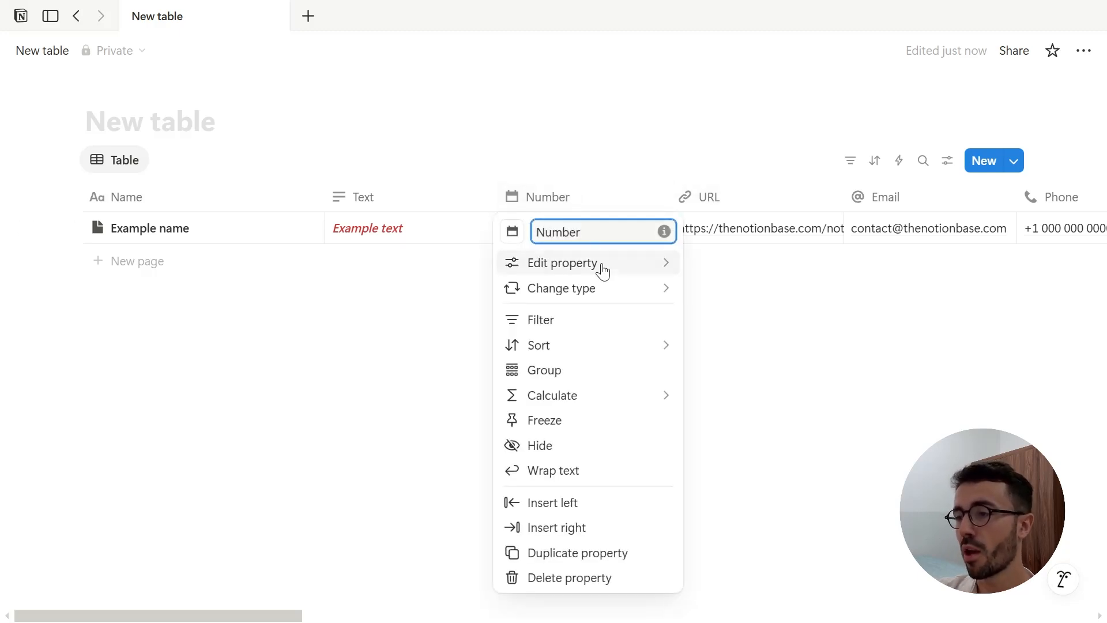
mouse_move(613, 287)
left_click(748, 149)
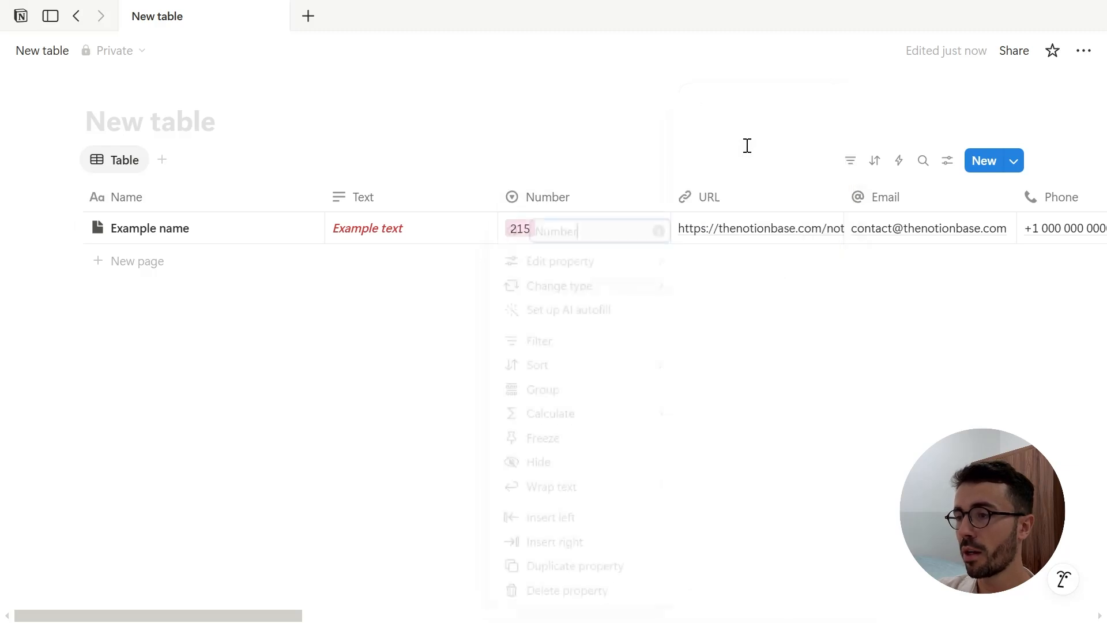
Change the type of the Number property from Select back to Number.
left_click(604, 199)
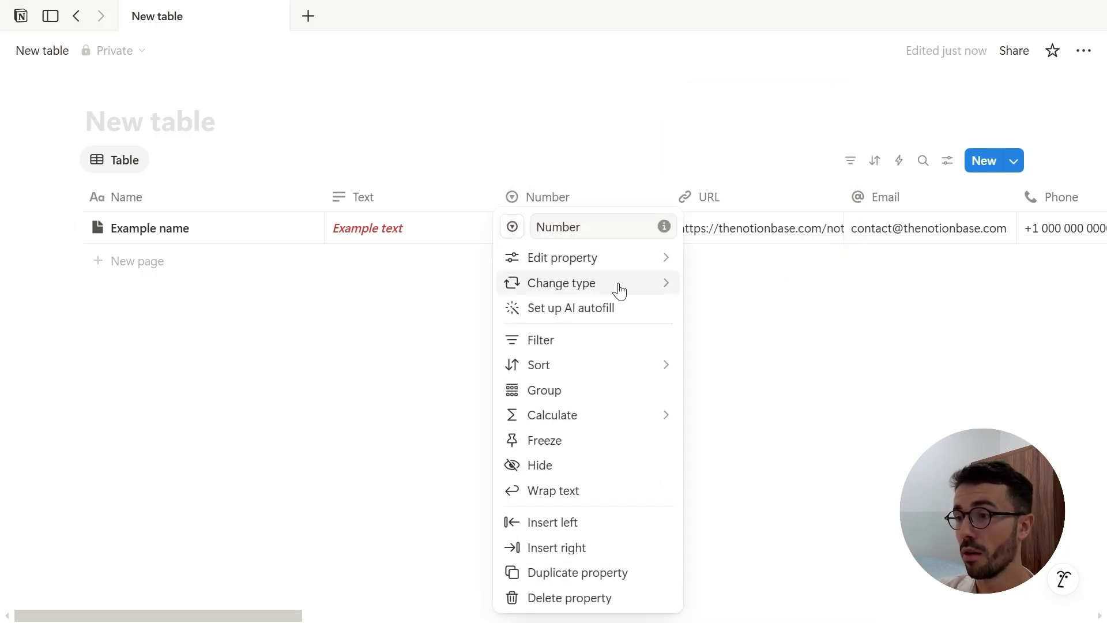
mouse_move(619, 288)
left_click(737, 119)
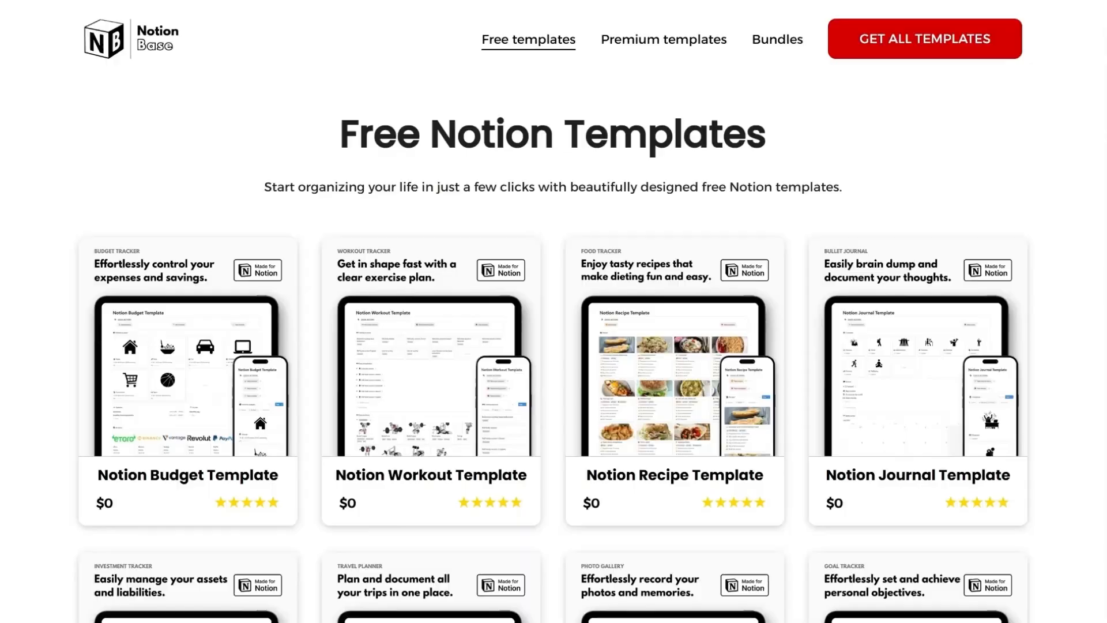
On the NotionBase website, browse the free templates, premium templates and bundles, and open the Ultimate Mind Growth Bundle.
scroll(553, 346, "down", 7)
scroll(553, 346, "down", 15)
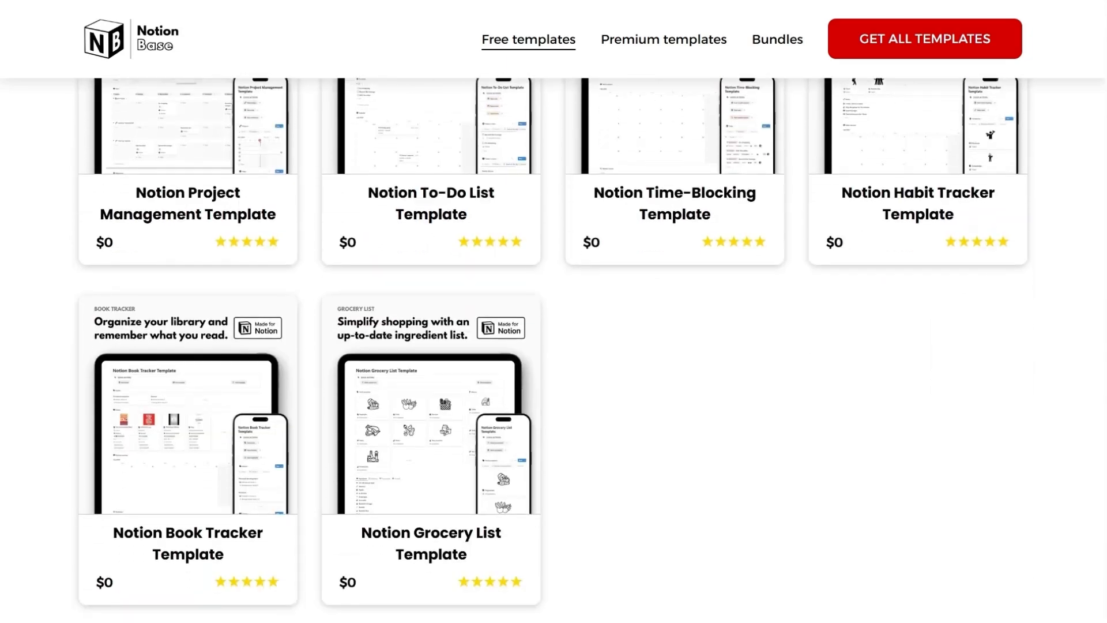
scroll(554, 346, "down", 15)
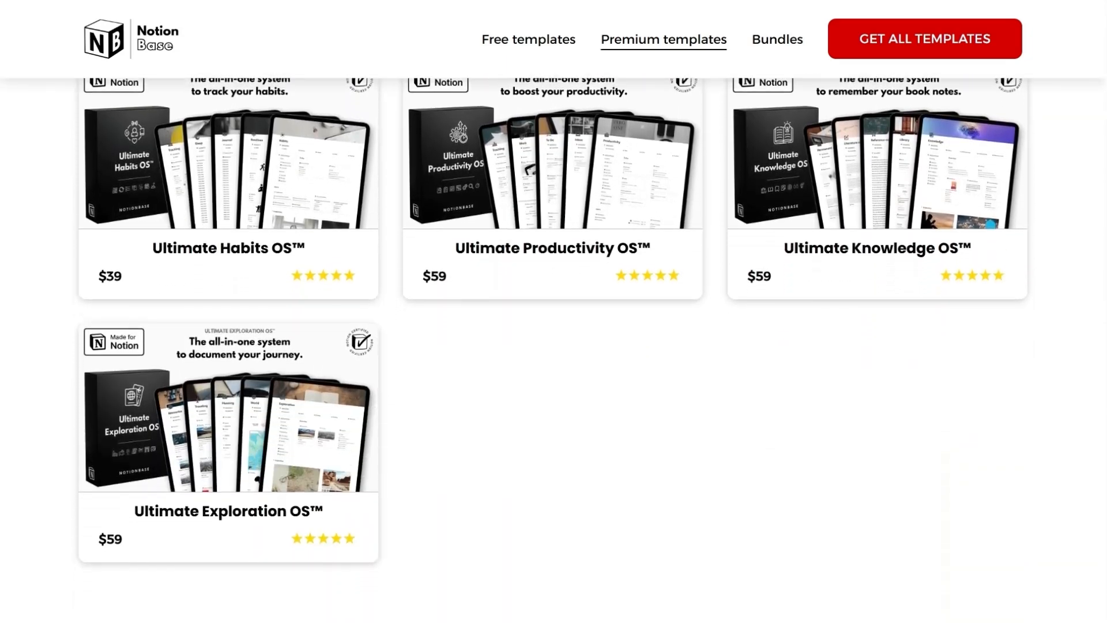
scroll(946, 224, "down", 5)
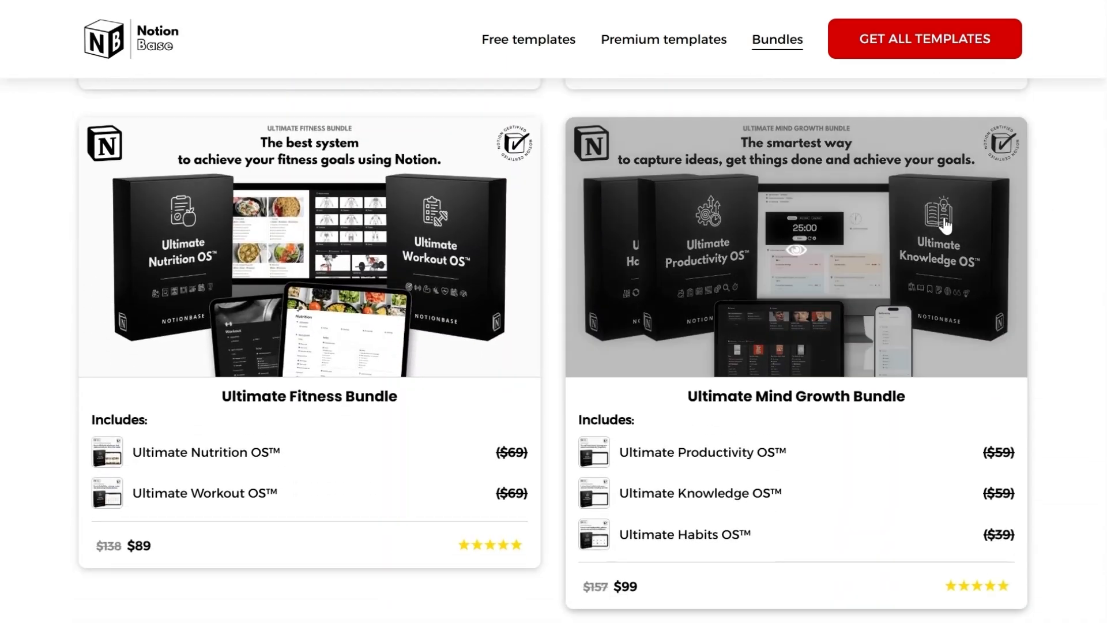
left_click(933, 229)
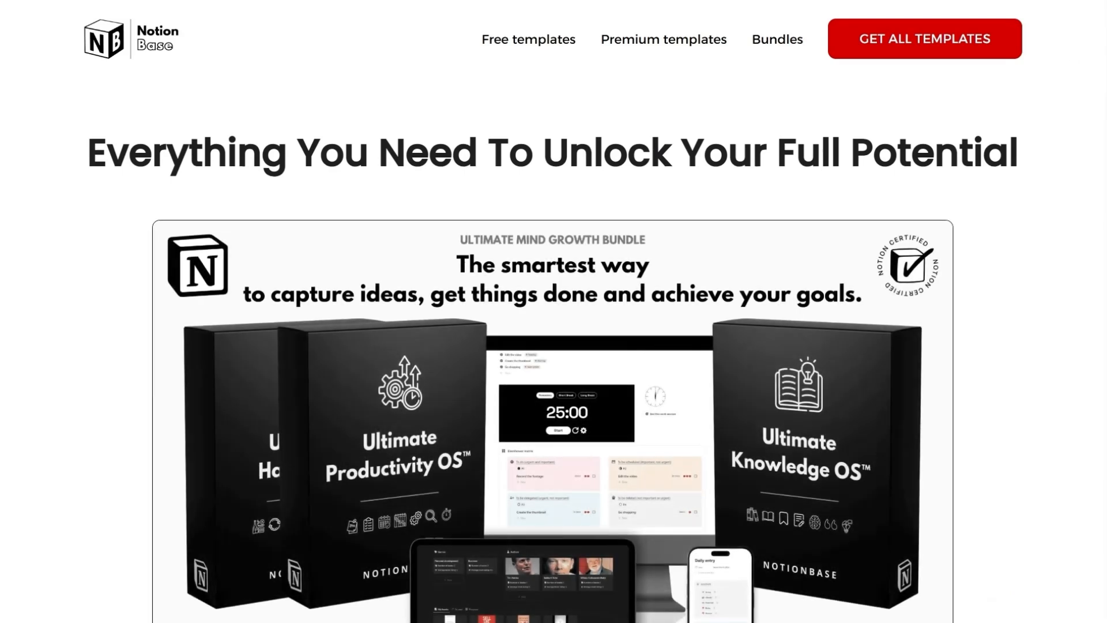